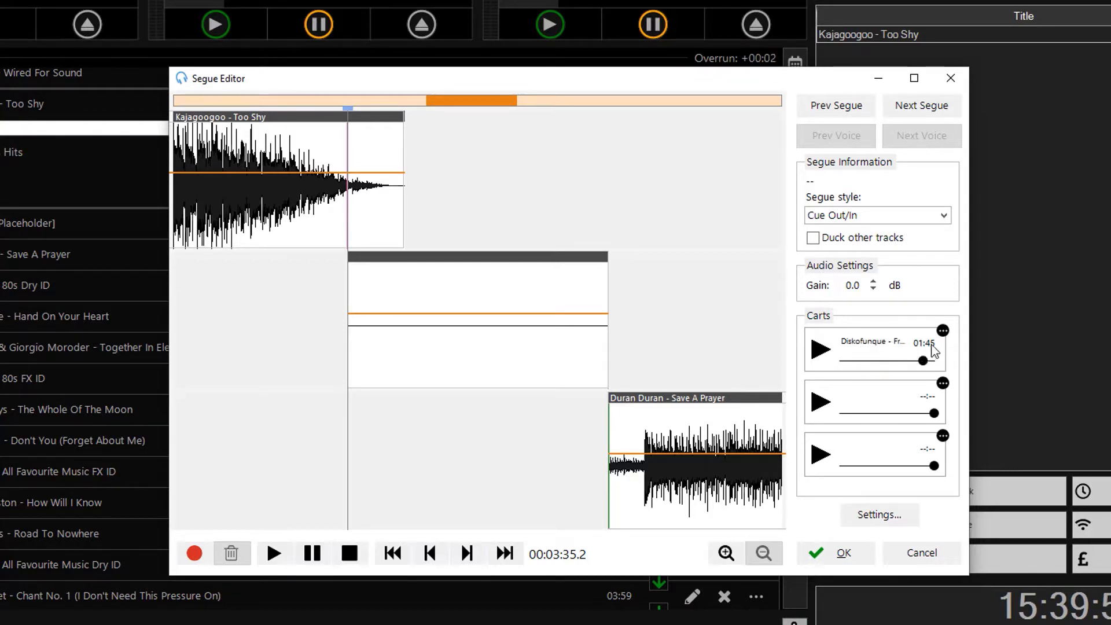
- Swap the first cart's short Diskofunque bed for the full 01:53 Diskofunque - Francis Preve track
click(941, 332)
click(964, 384)
click(942, 333)
click(944, 340)
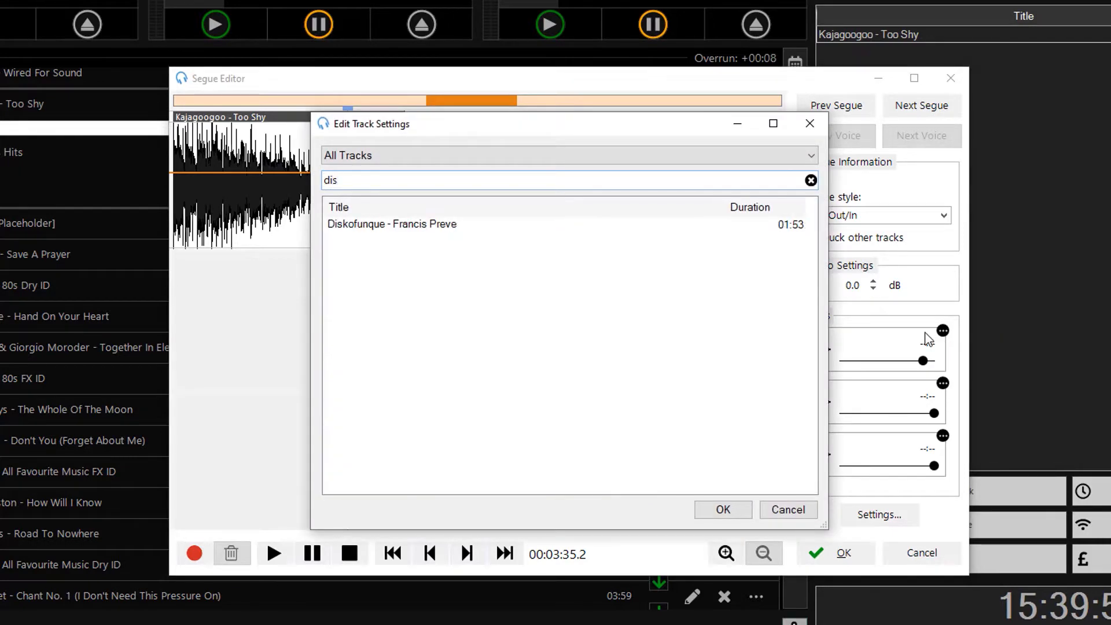
double_click(472, 228)
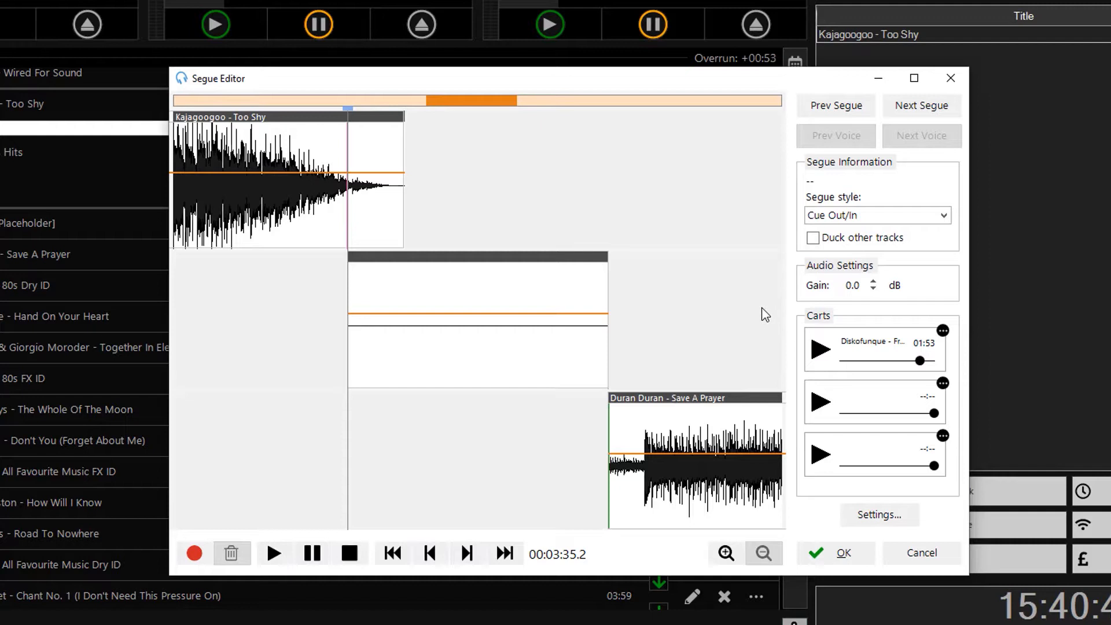
- Record a voice track while the Diskofunque cart plays underneath, dragging its volume down while speaking
click(203, 562)
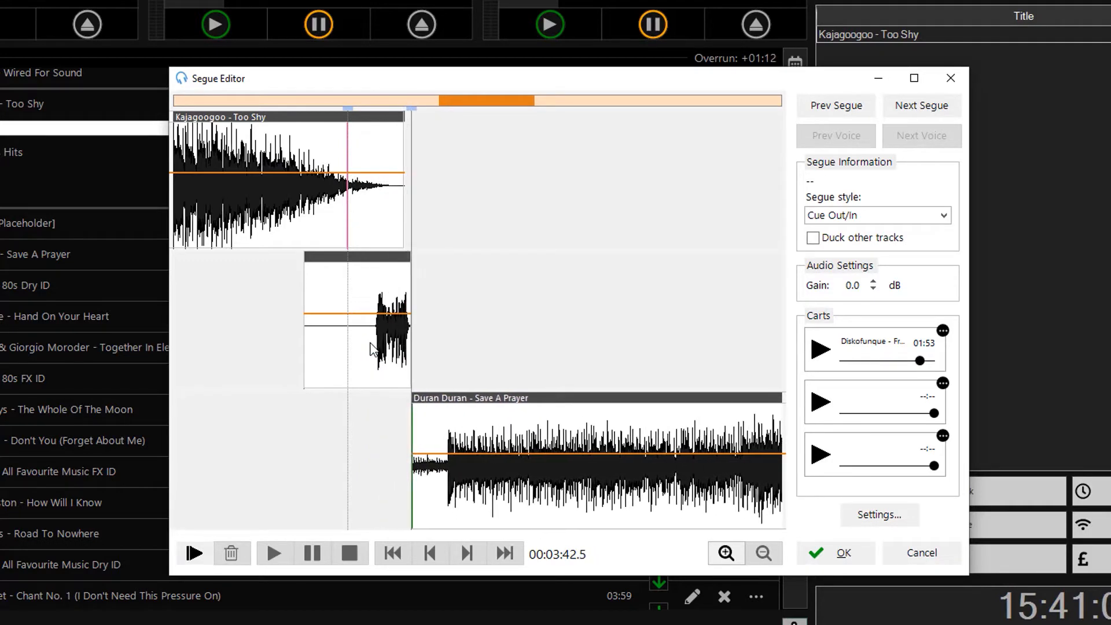
click(819, 349)
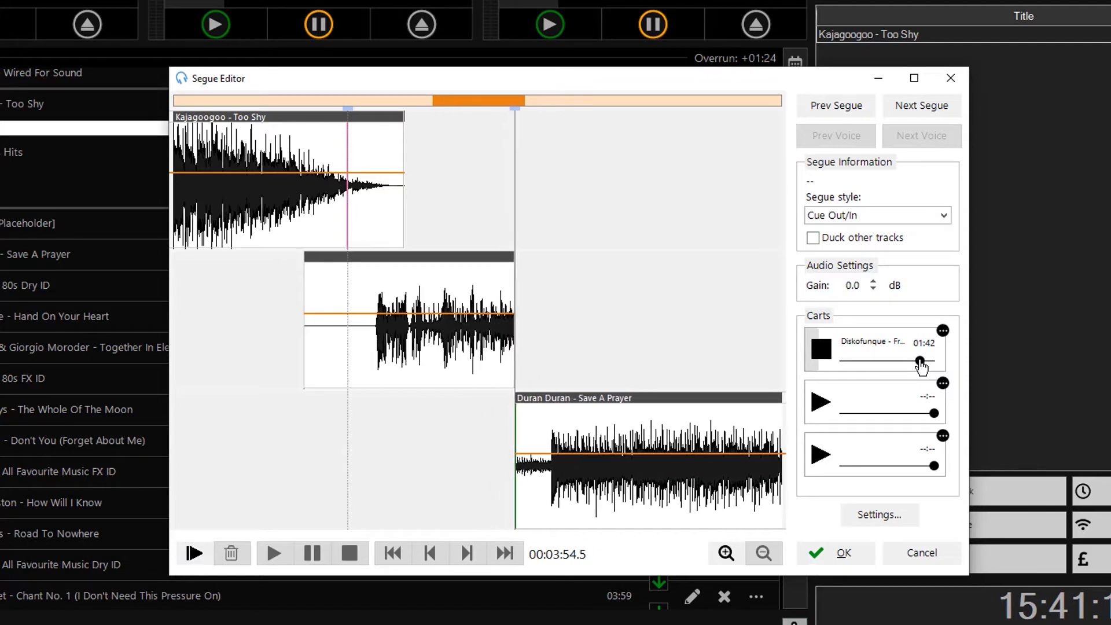
drag(919, 362, 916, 363)
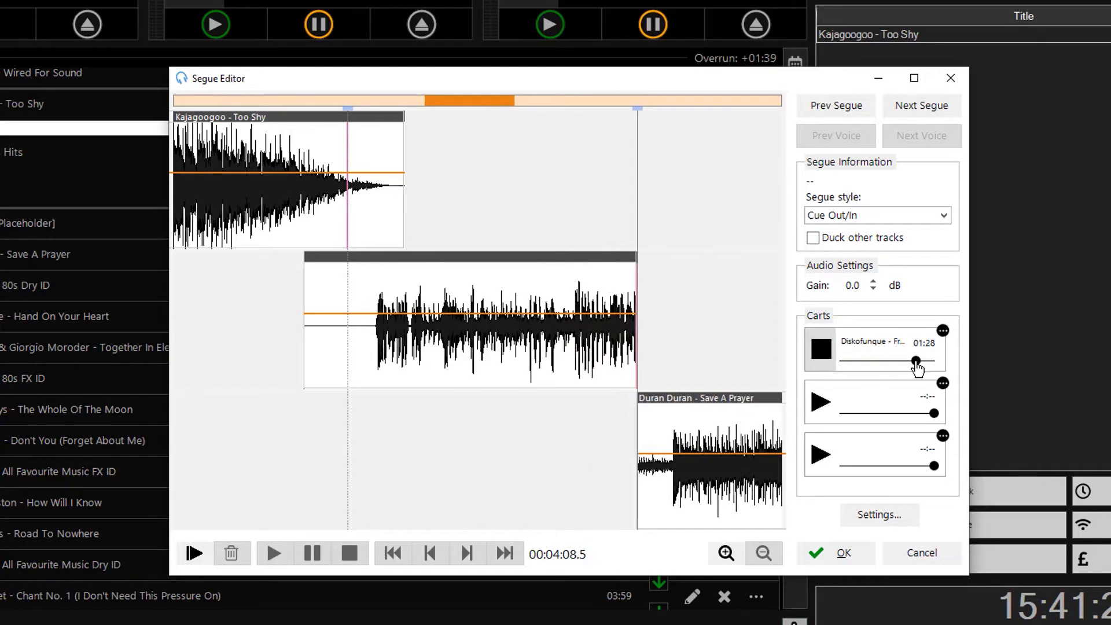
drag(916, 362, 807, 405)
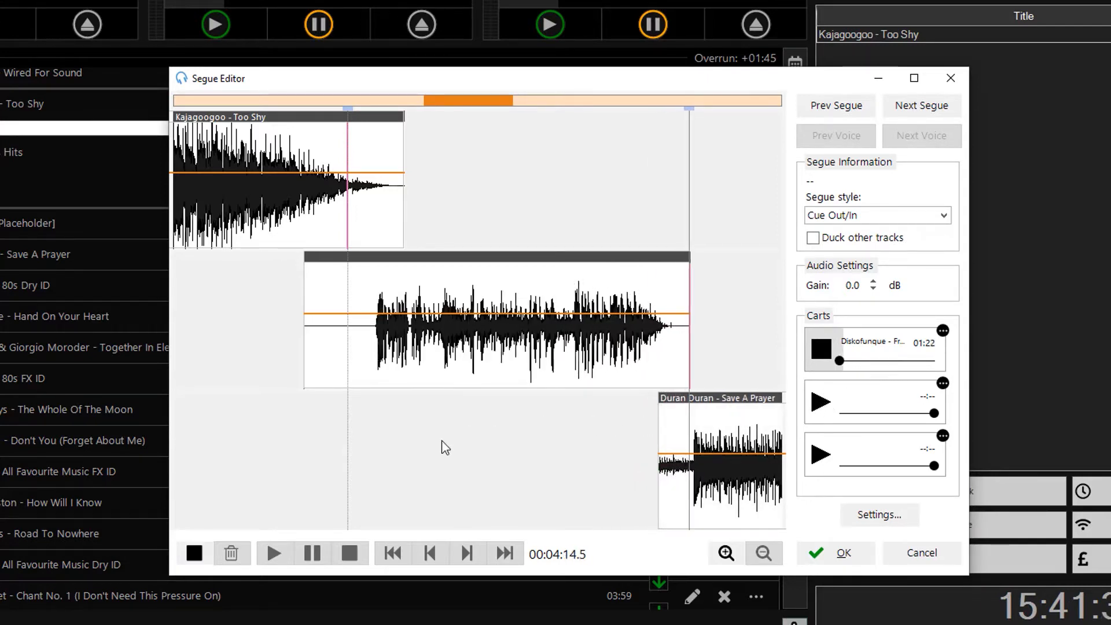
click(203, 553)
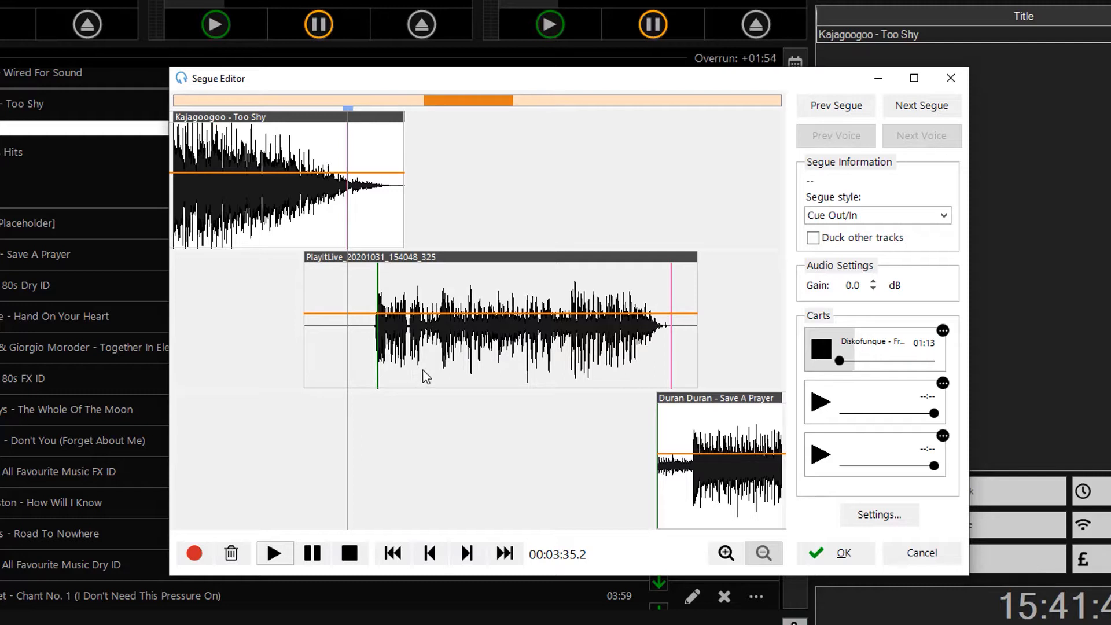
- Stop the Diskofunque cart and play back the segue with the new voice track
click(817, 363)
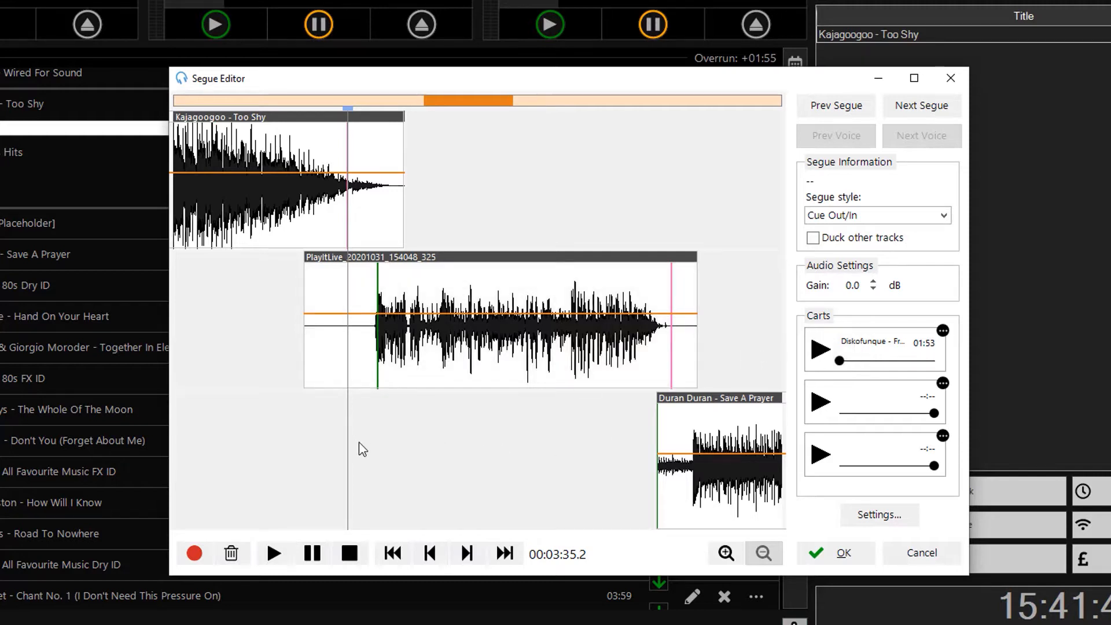
key(space)
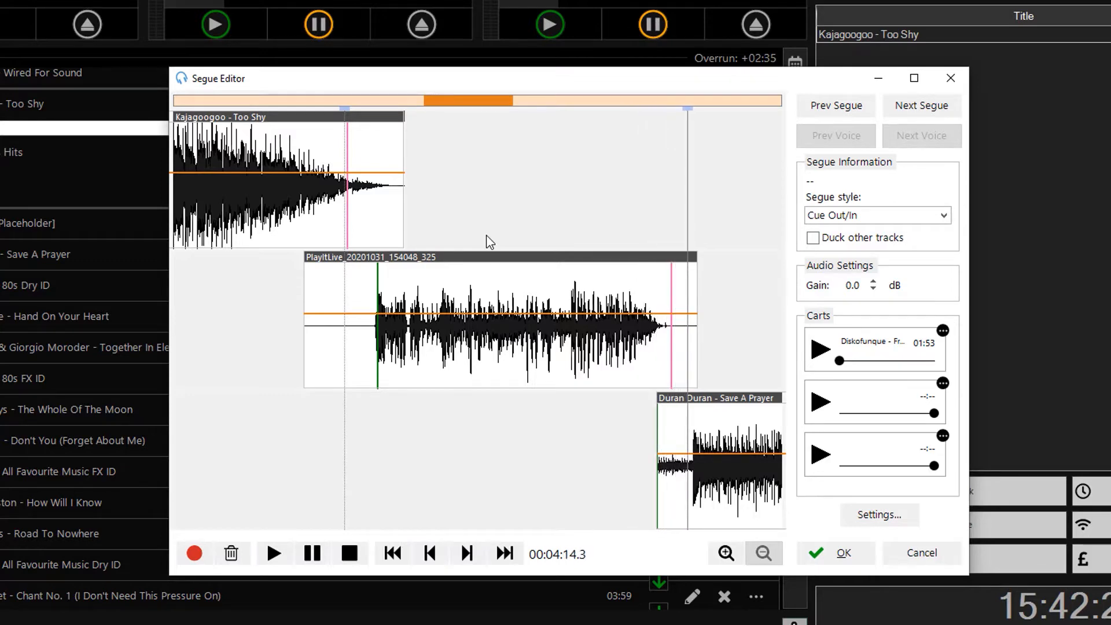
- Drag the voice clip earlier over Too Shy's ending, preview it, and fine-tune its position
click(371, 275)
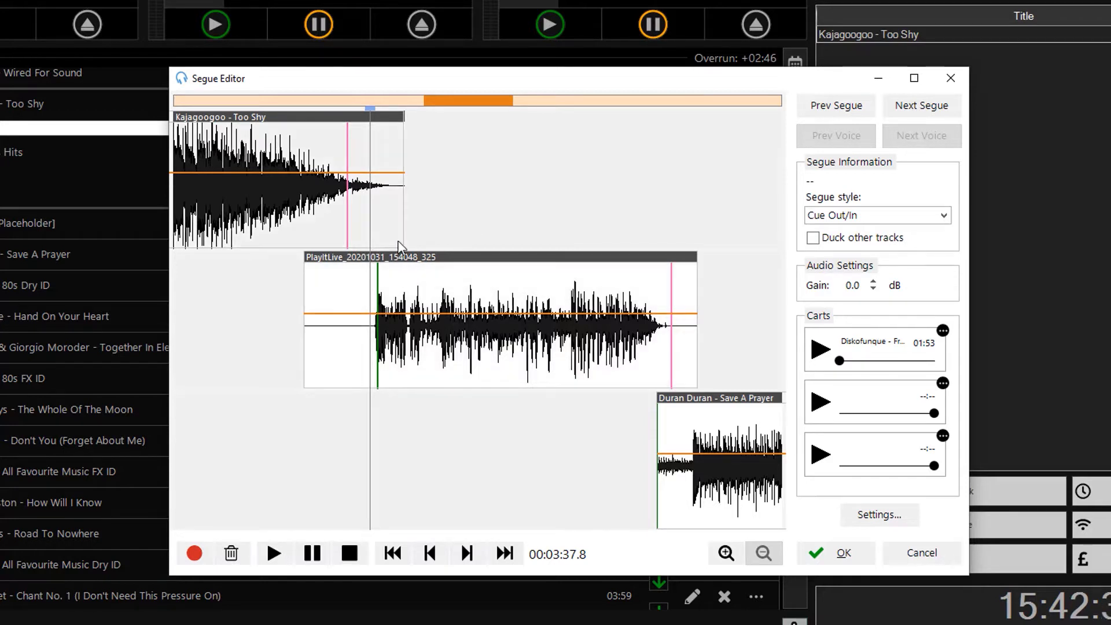
drag(352, 255, 330, 254)
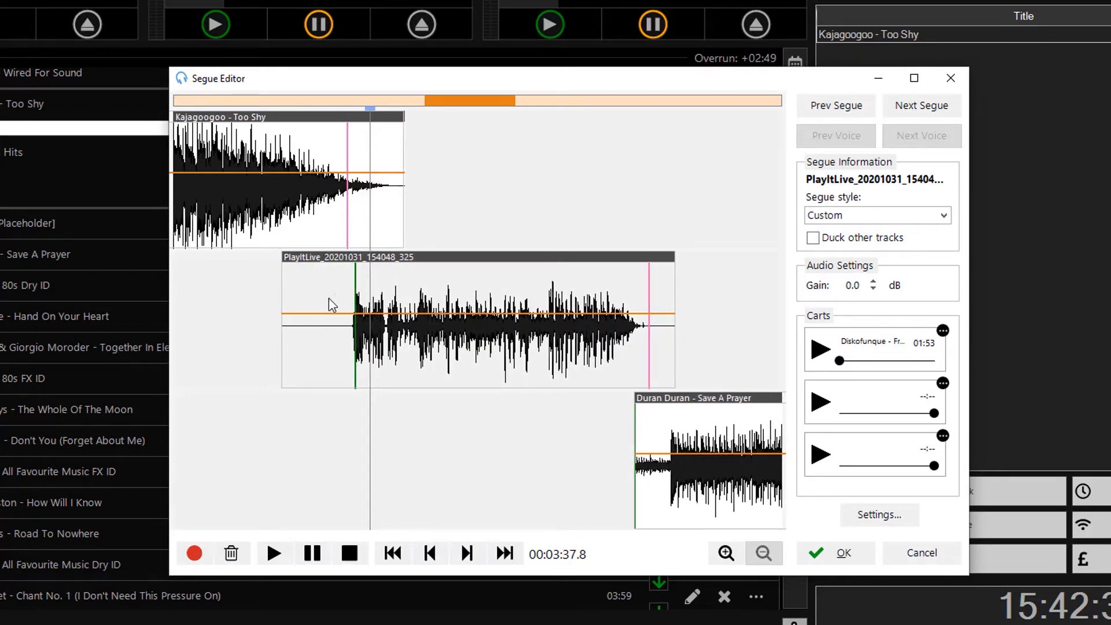
click(339, 275)
key(space)
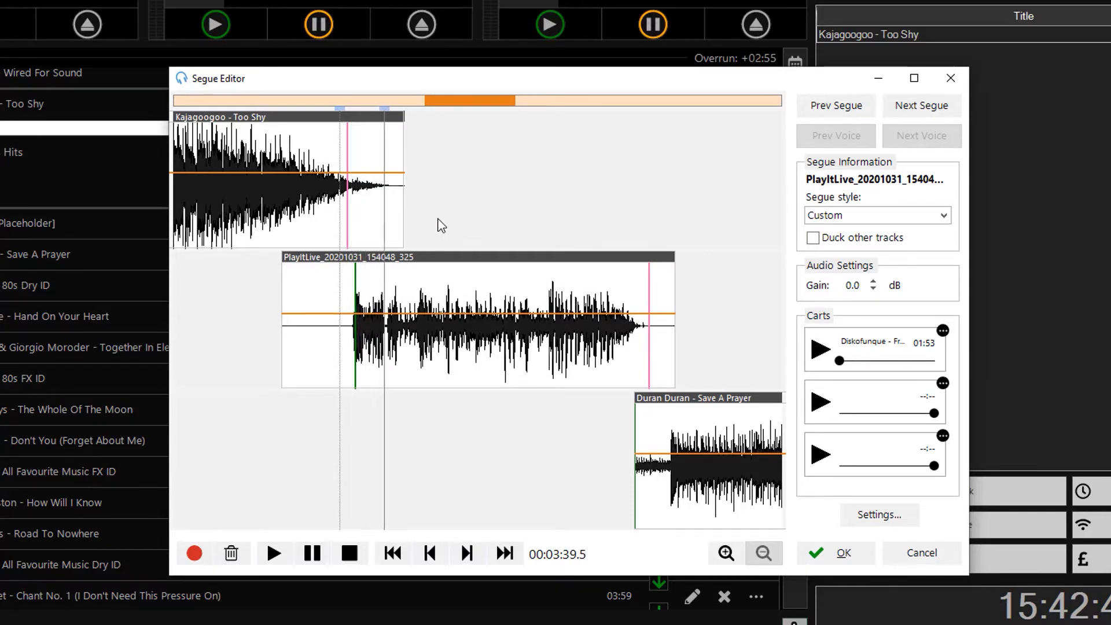
click(358, 555)
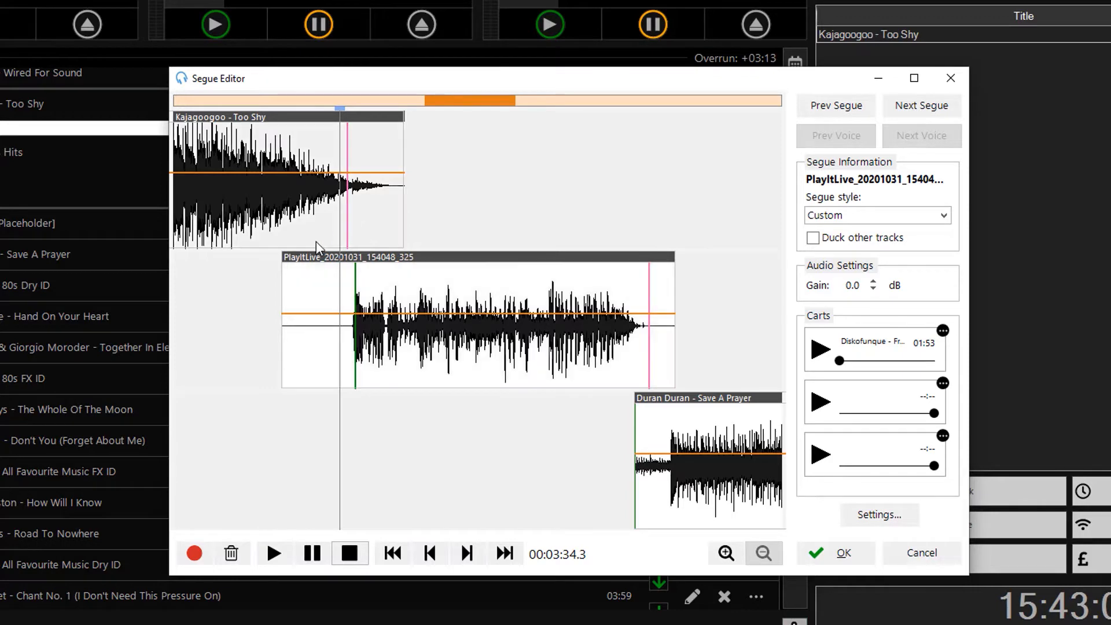
drag(313, 256, 312, 257)
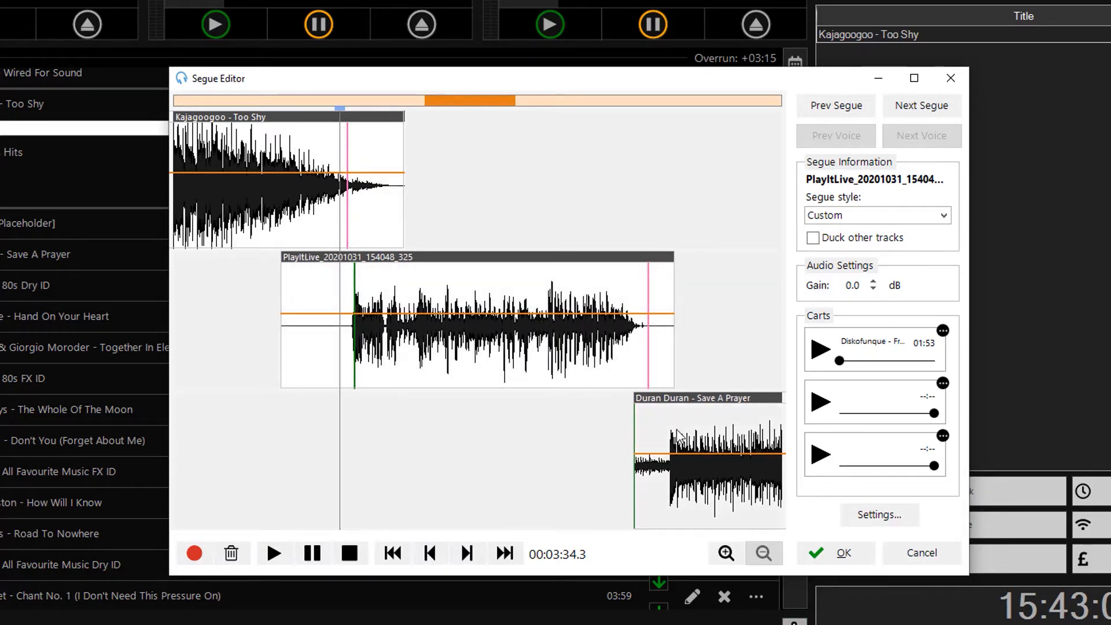
mouse_move(658, 258)
mouse_down()
mouse_move(669, 264)
mouse_move(659, 268)
mouse_up()
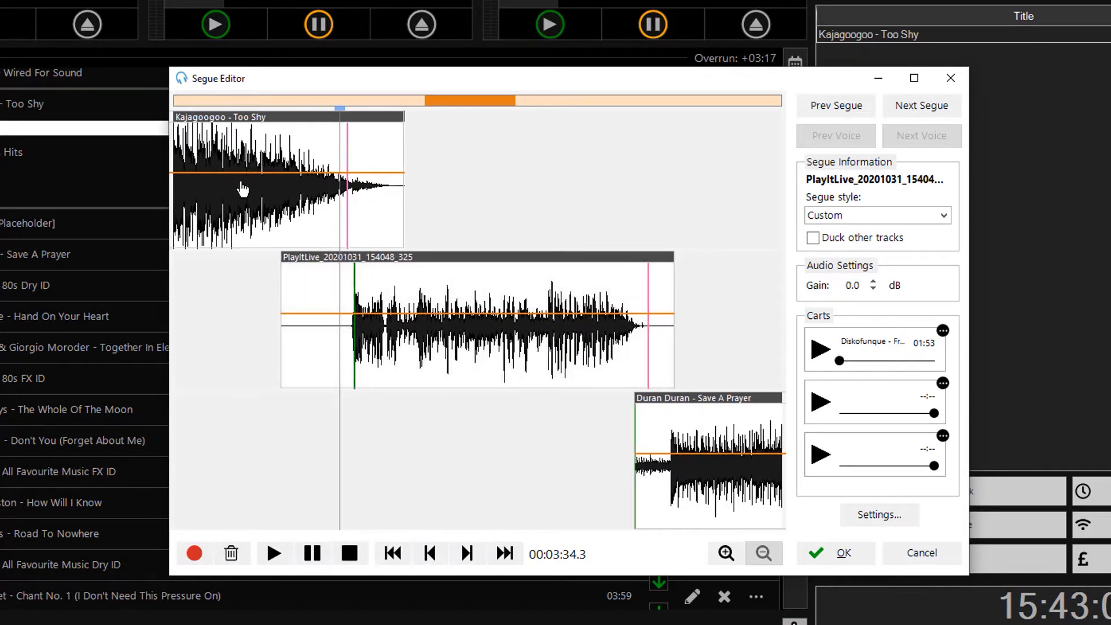
- Accept the segue with its 00:45 voice track and start Too Shy playing
click(824, 554)
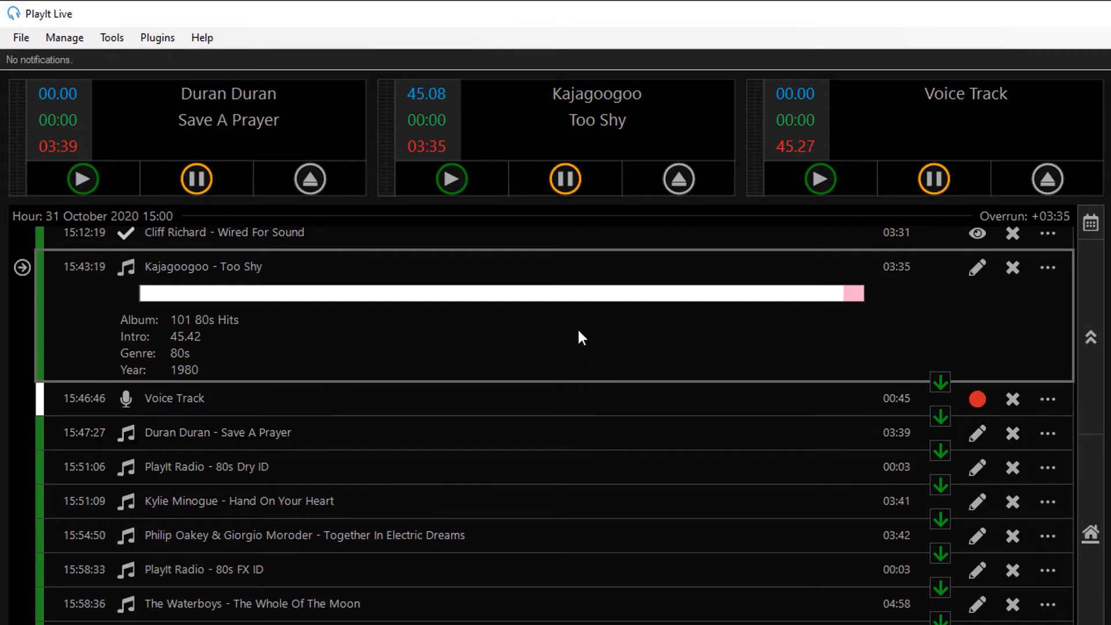
click(445, 182)
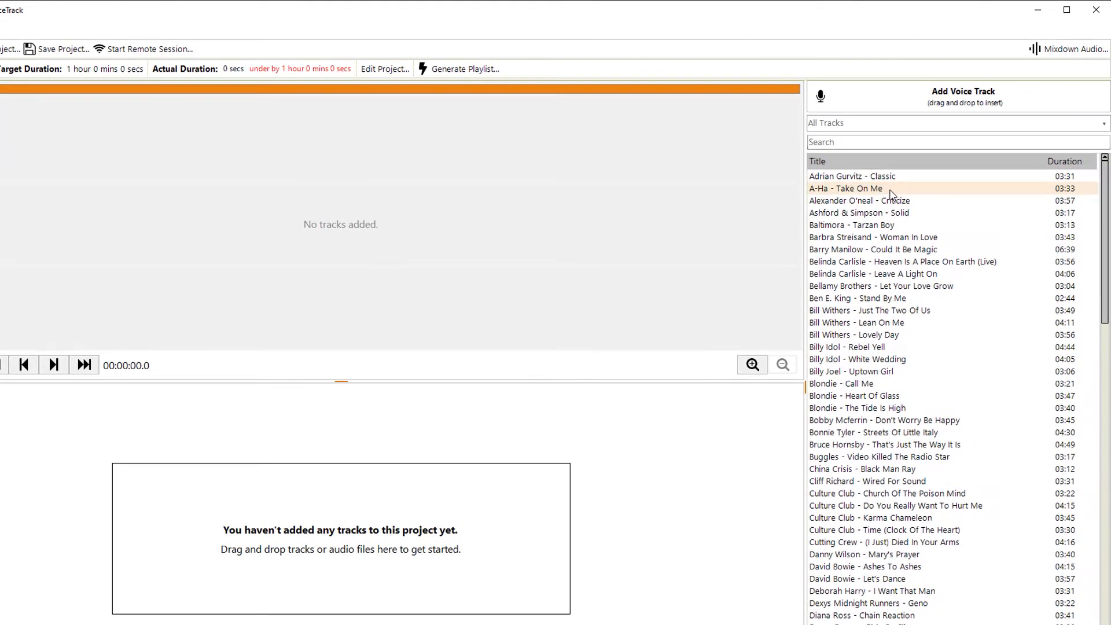
- Add A-Ha - Take On Me, Baltimora - Tarzan Boy and a voice track between them, then start recording
drag(890, 194, 546, 524)
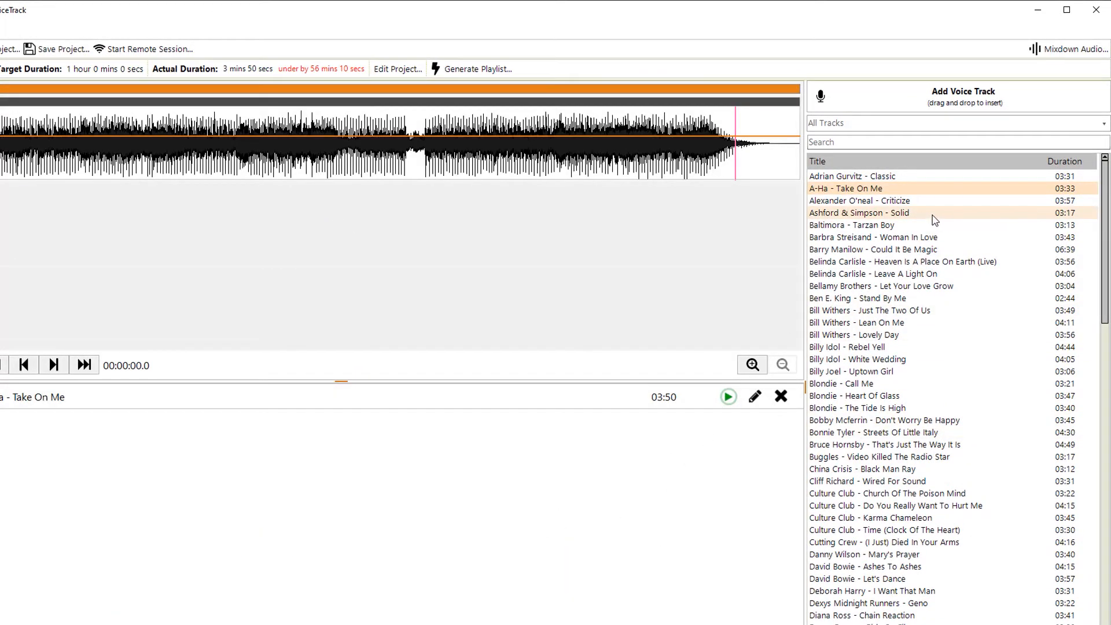
drag(929, 225, 749, 482)
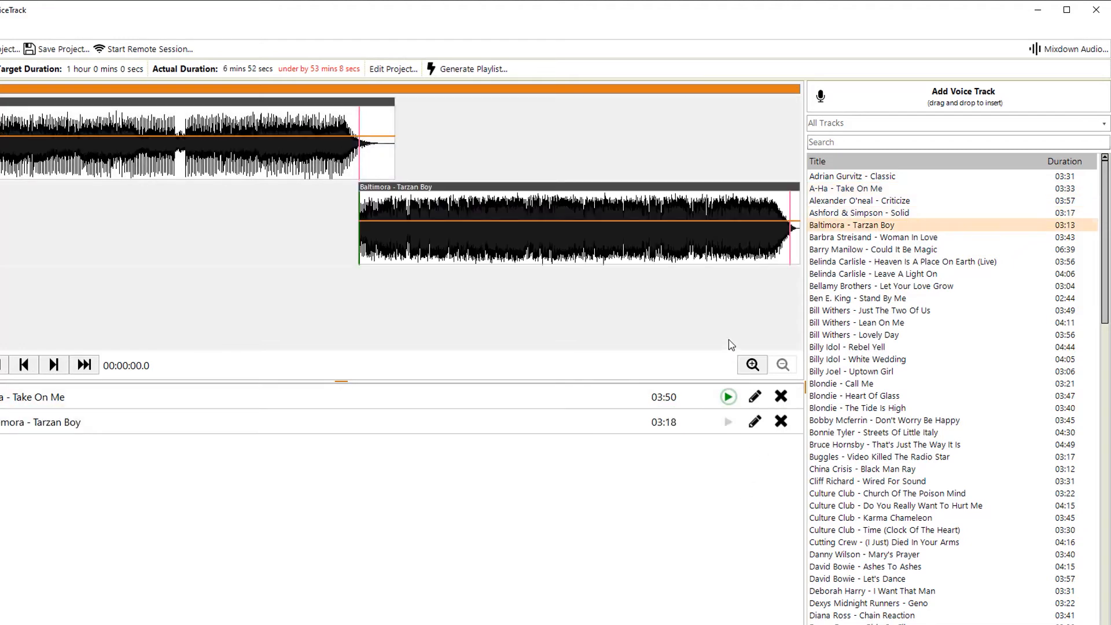
drag(896, 93, 713, 421)
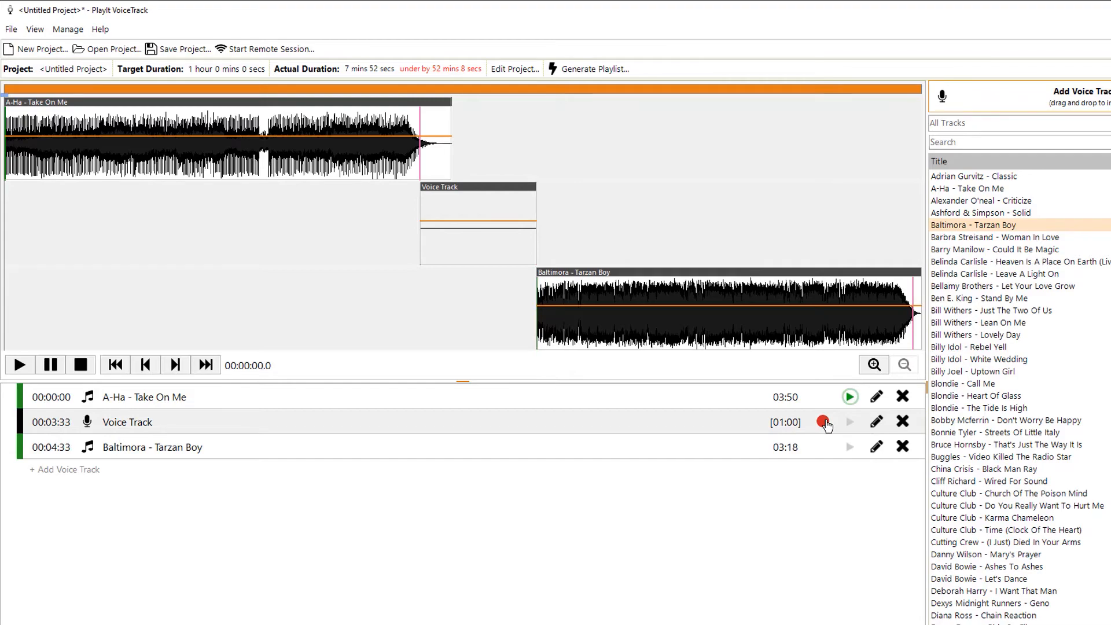
click(824, 423)
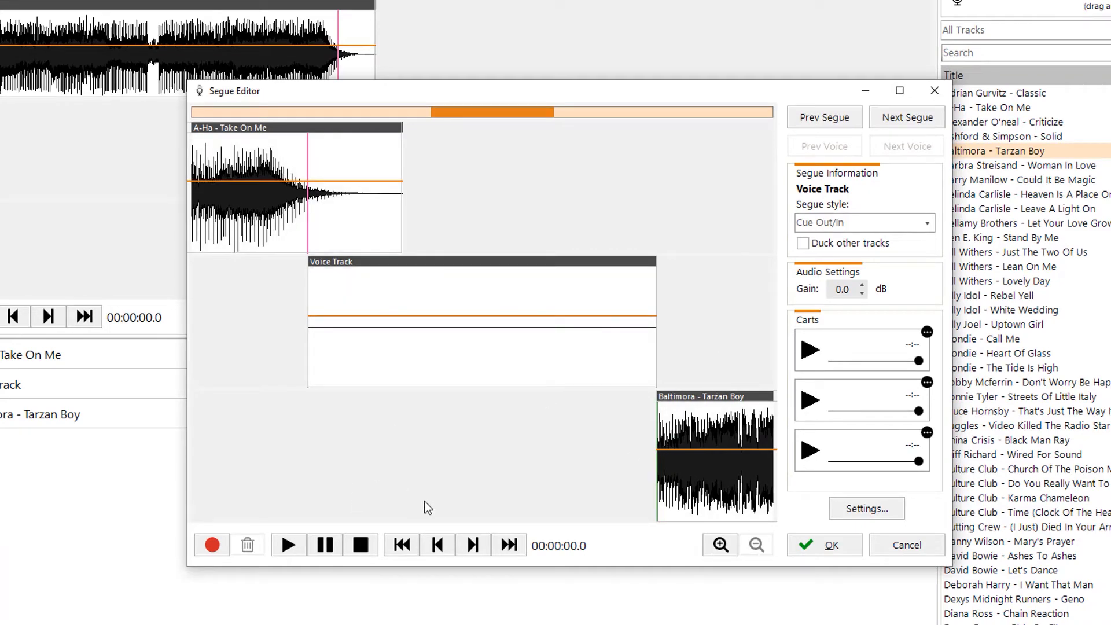
- Record a 00:34 voice track over the Diskofunque cart bed, fading it out, then accept the segue
drag(88, 520, 842, 364)
click(213, 545)
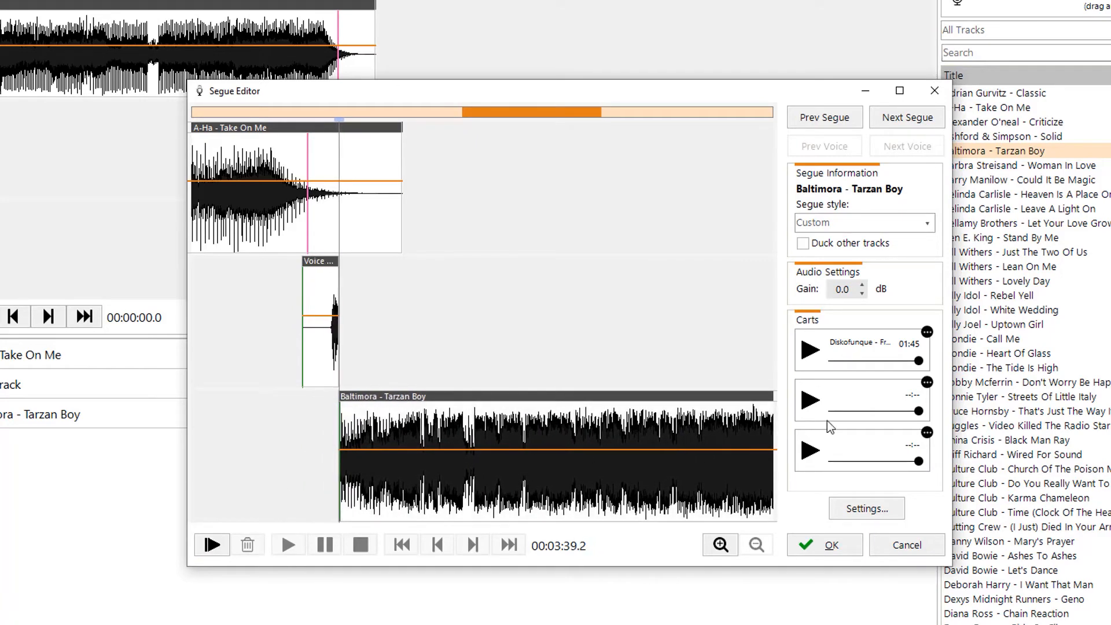
drag(915, 361, 909, 360)
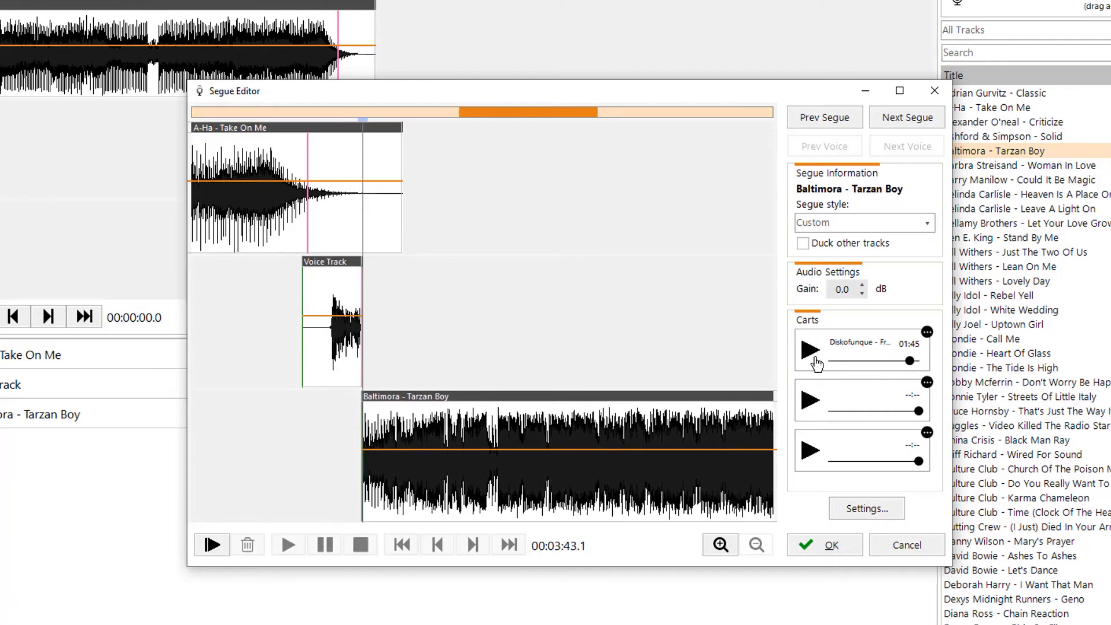
click(811, 352)
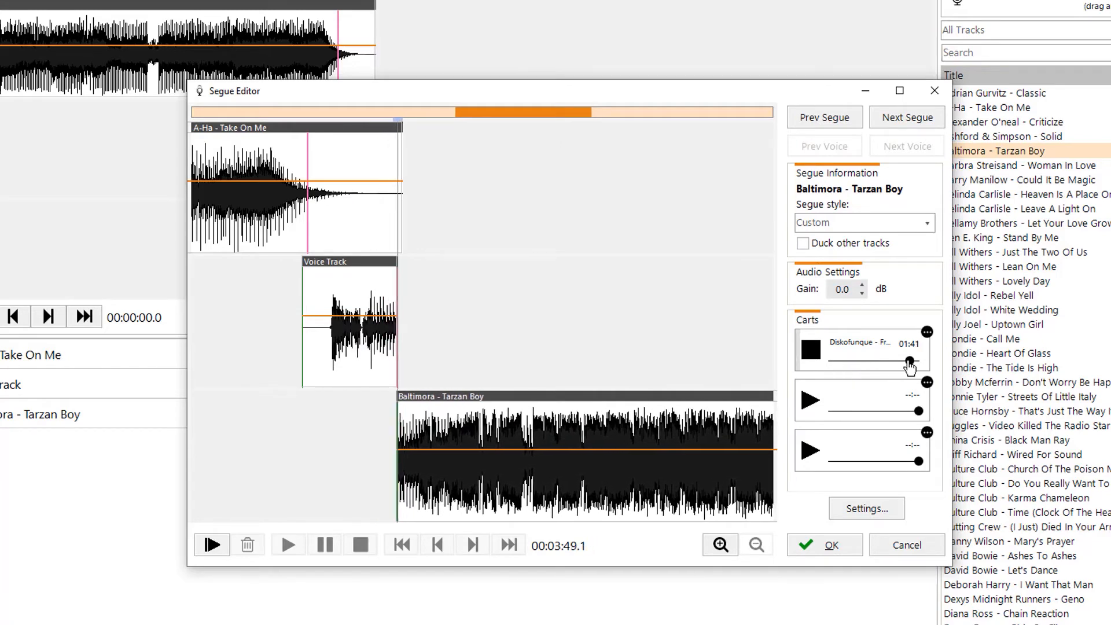
drag(910, 361, 900, 361)
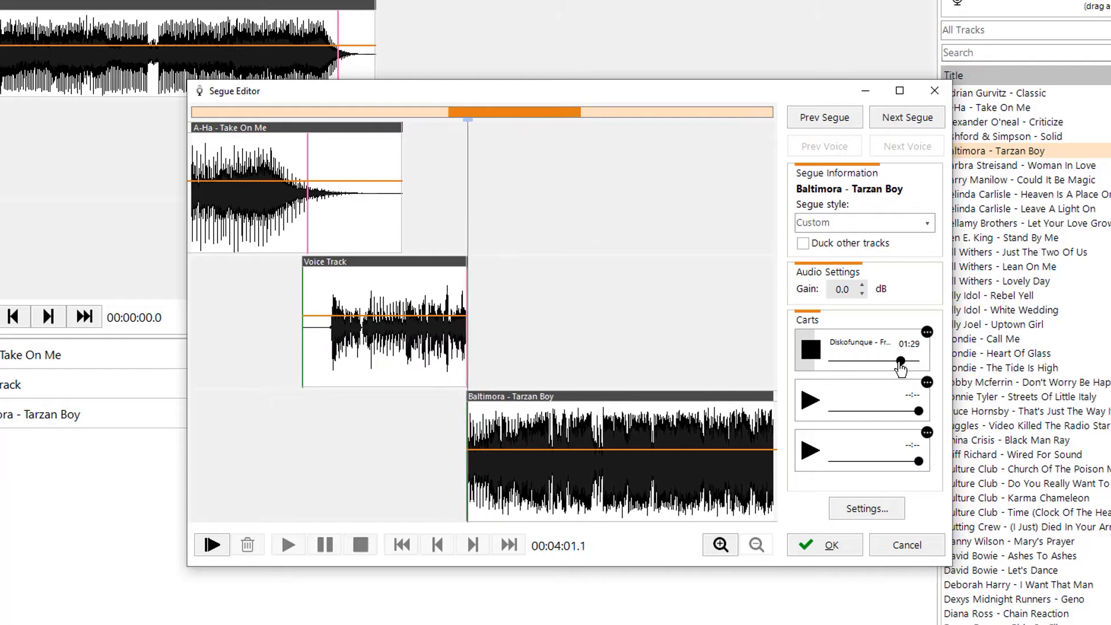
drag(895, 369, 790, 395)
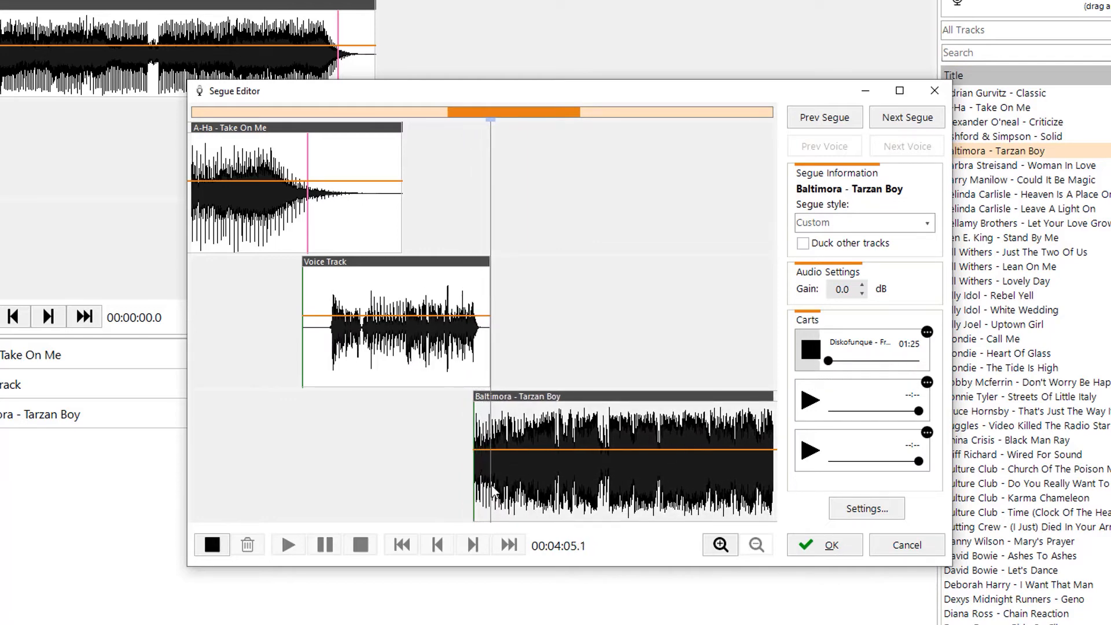
click(213, 552)
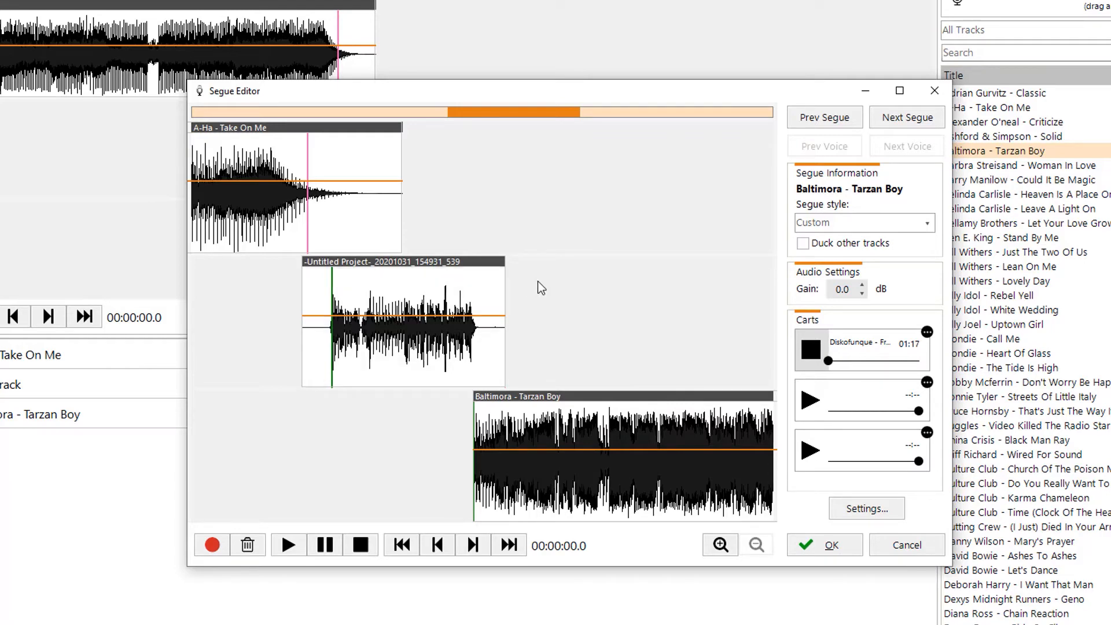
click(810, 350)
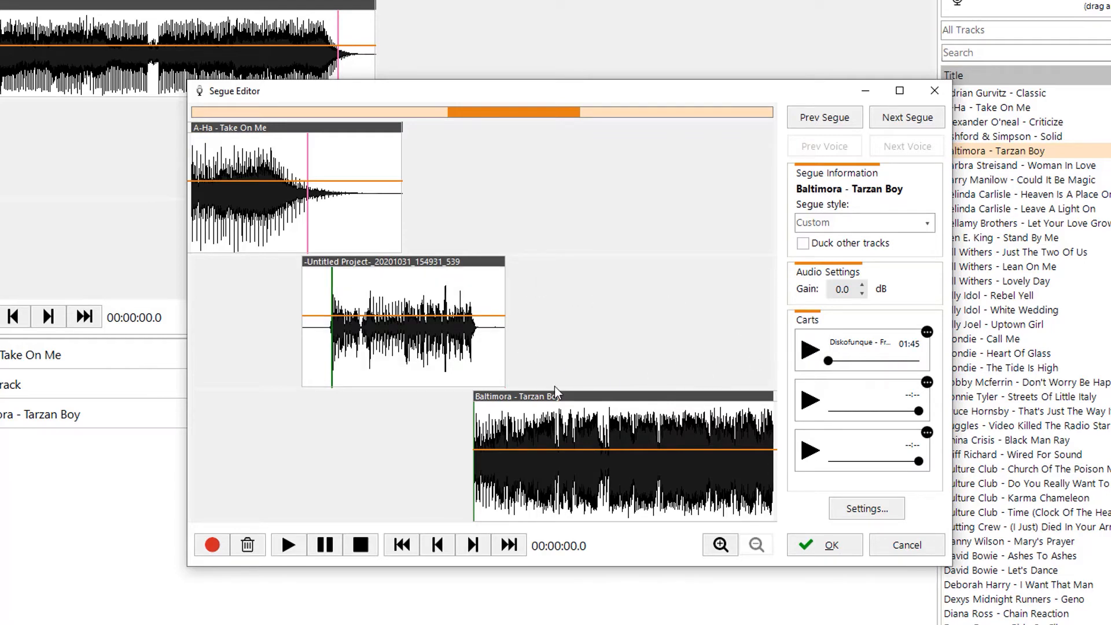
click(828, 542)
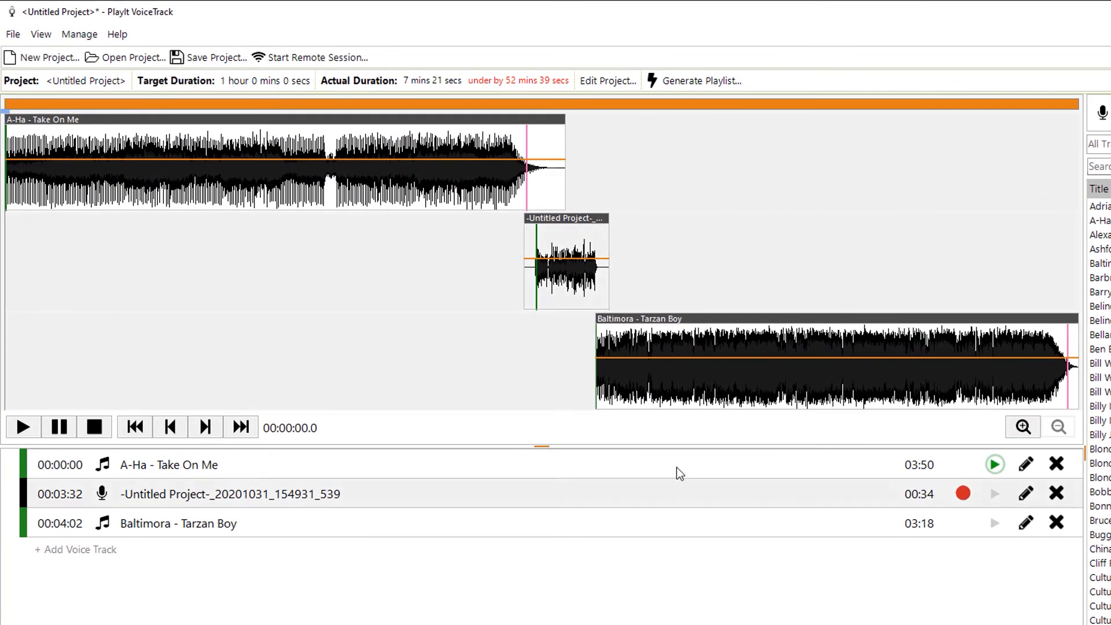
- Start a remote voice tracking session, choosing Don't Save for the untitled local project
click(348, 63)
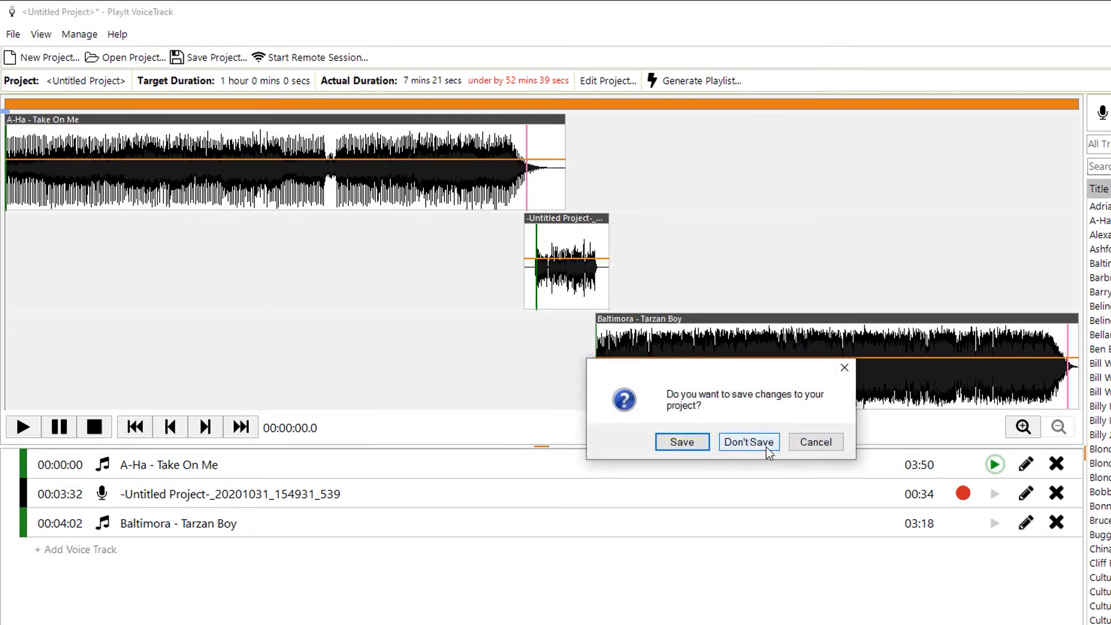
click(748, 442)
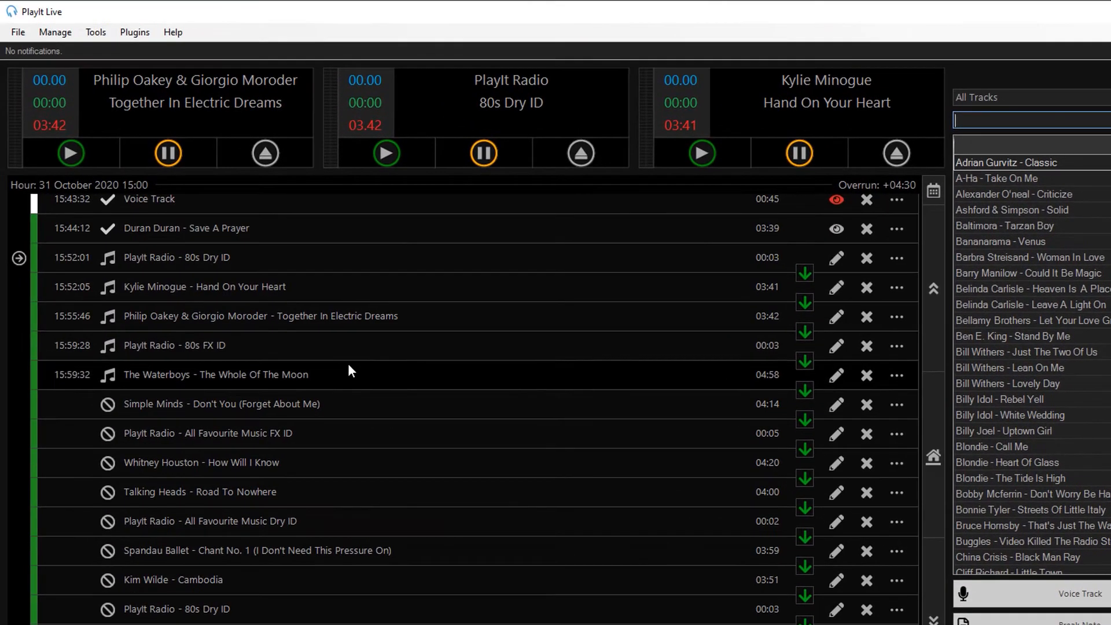
click(18, 32)
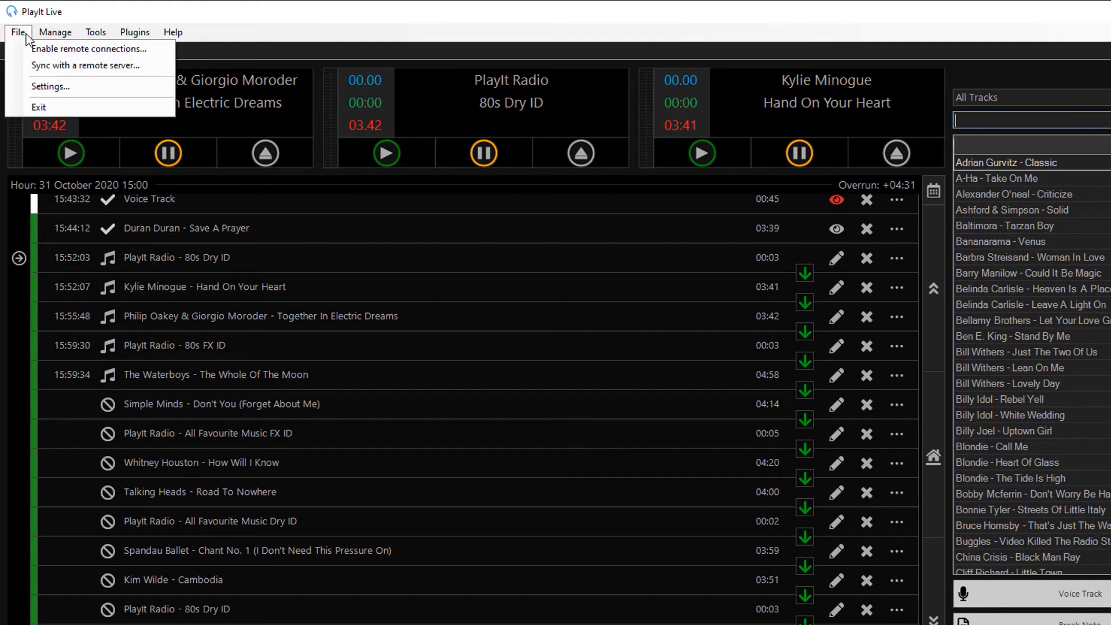
click(22, 47)
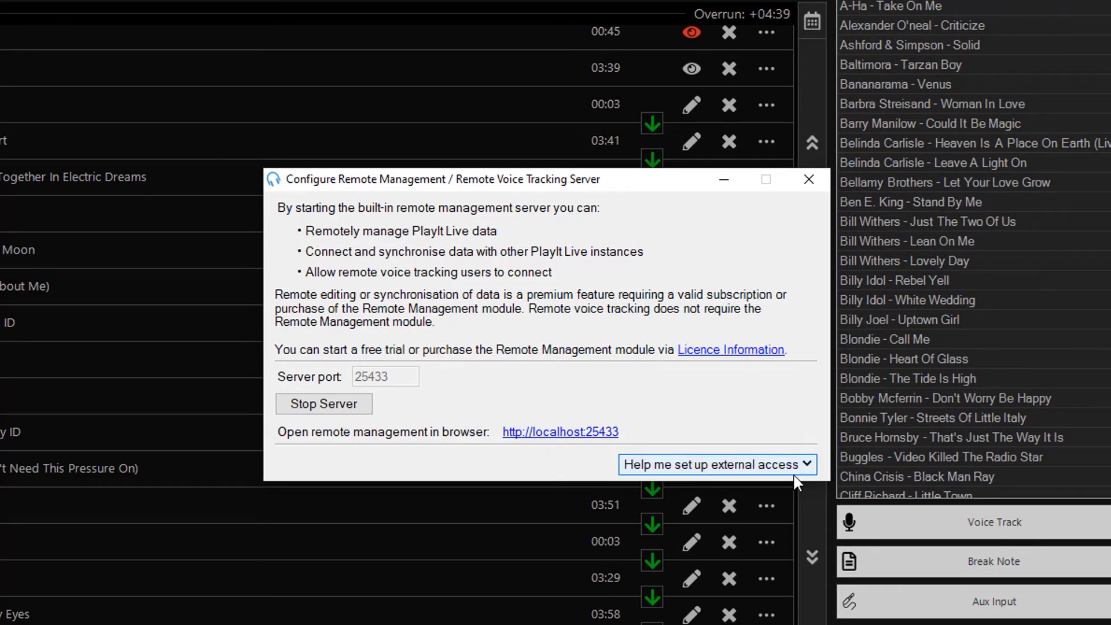
click(807, 467)
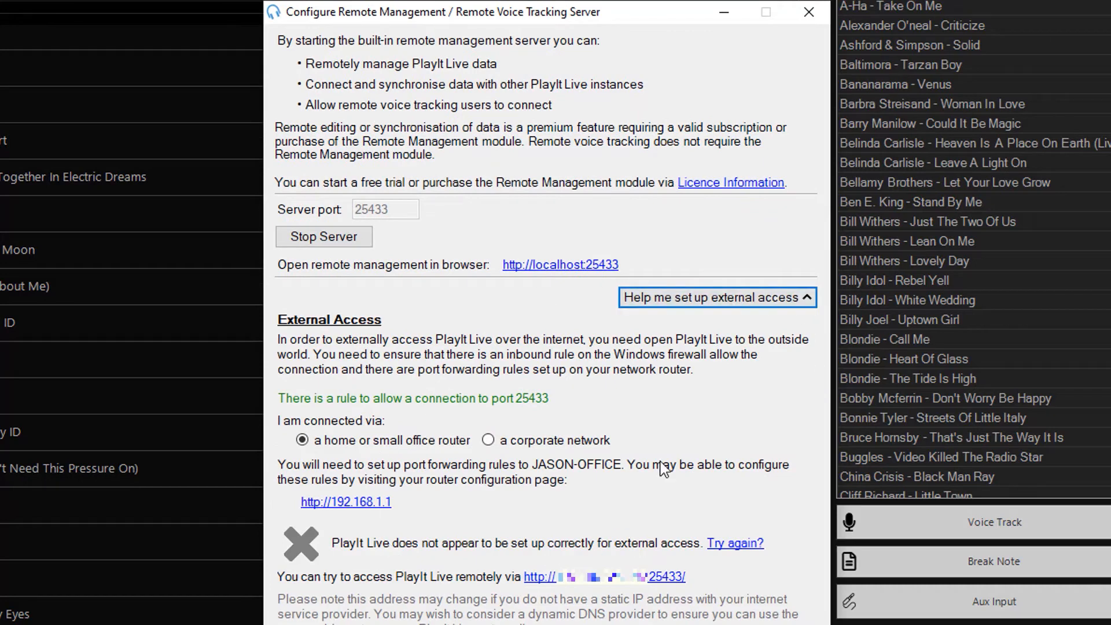
click(760, 307)
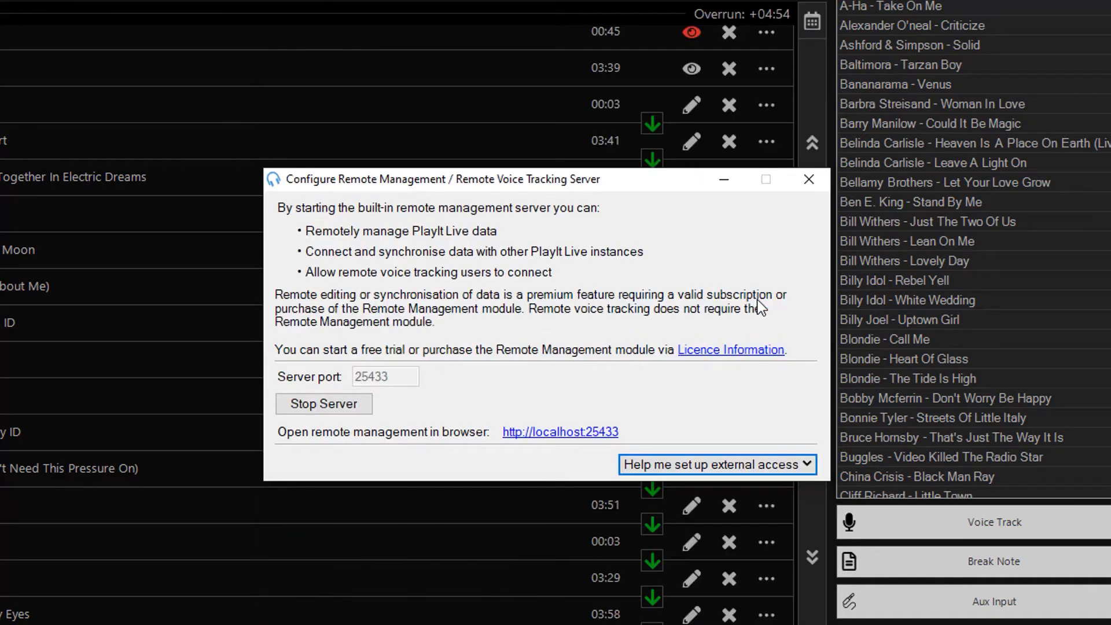
click(824, 183)
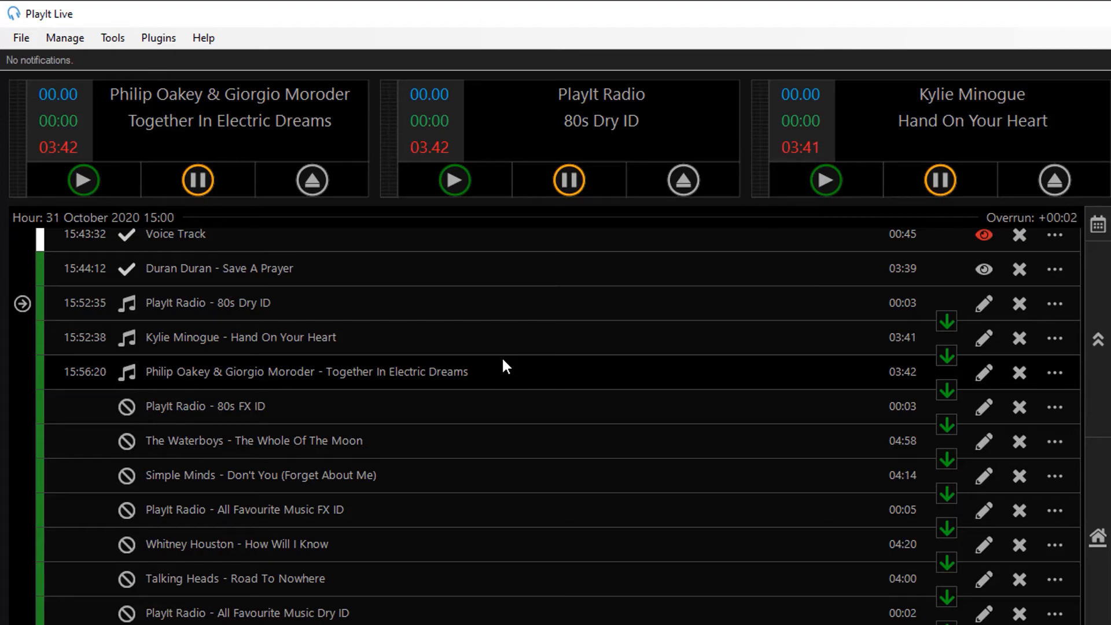
- Scroll the log to the 31 October 2020 20:00 hour's Voice Track Placeholder rows
scroll(502, 357, down, 15)
scroll(502, 356, down, 12)
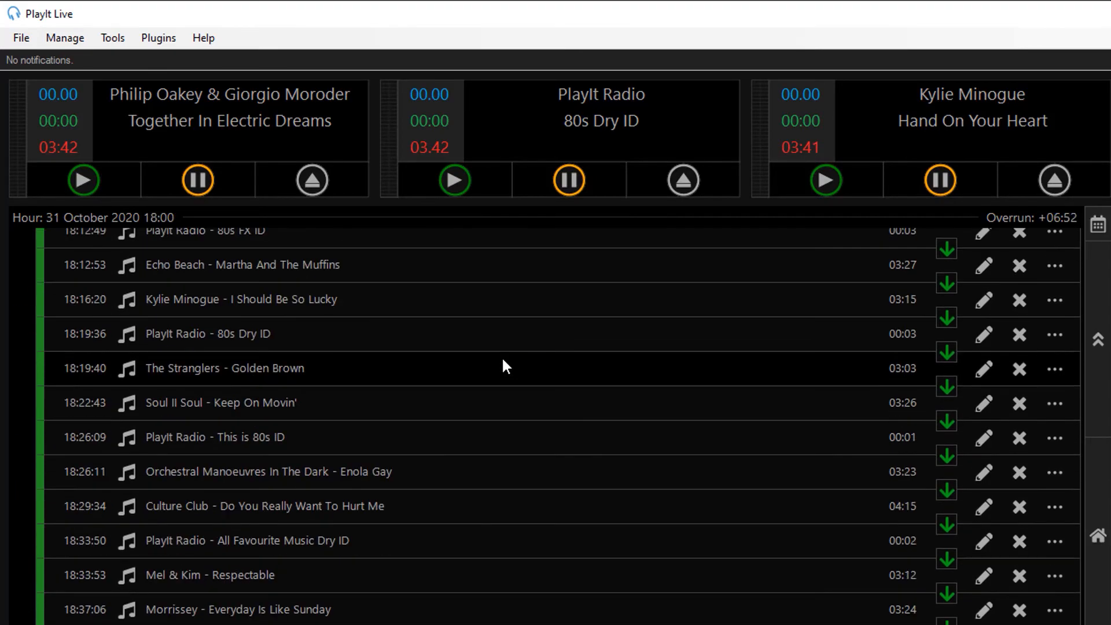
scroll(502, 356, down, 2)
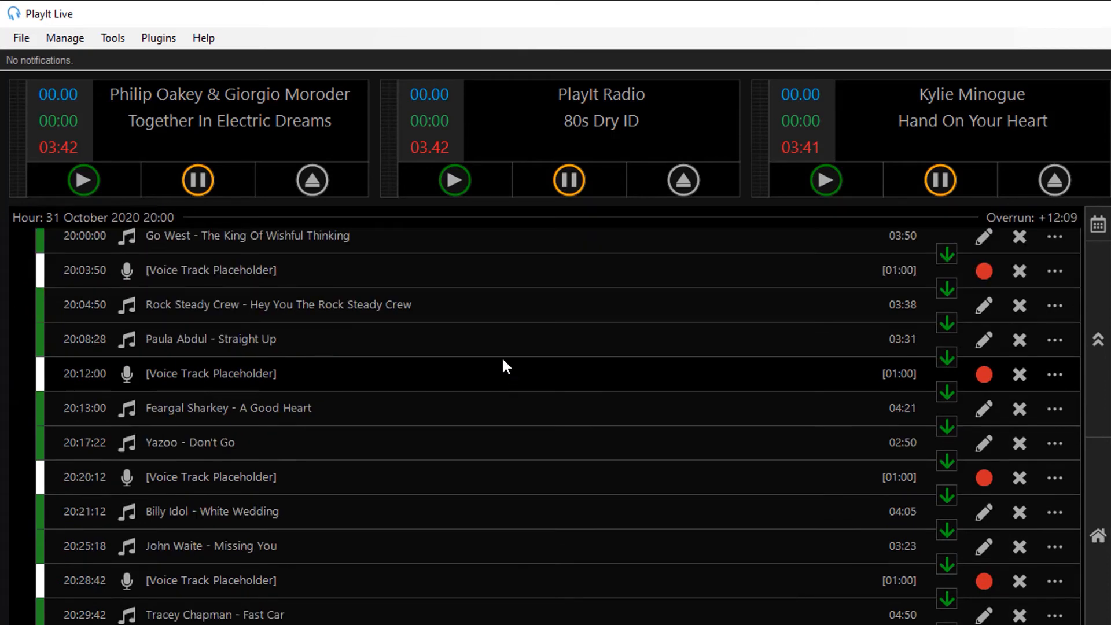
scroll(462, 367, up, 2)
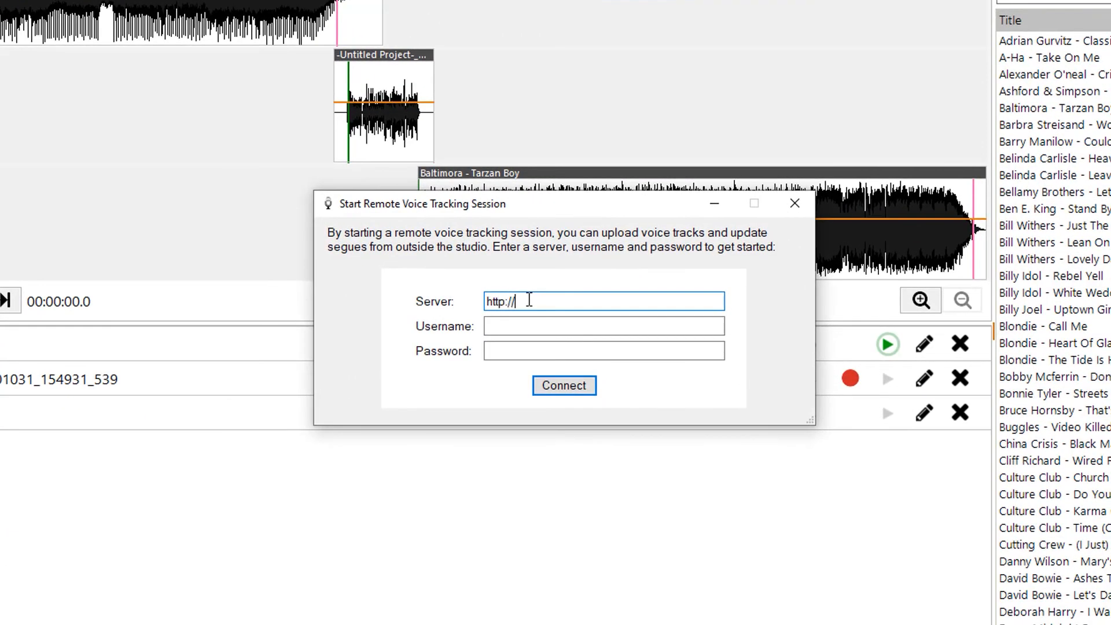
text(localhost:25433)
key(Tab)
text(admin)
key(Tab)
text(●●●●●●)
key(Return)
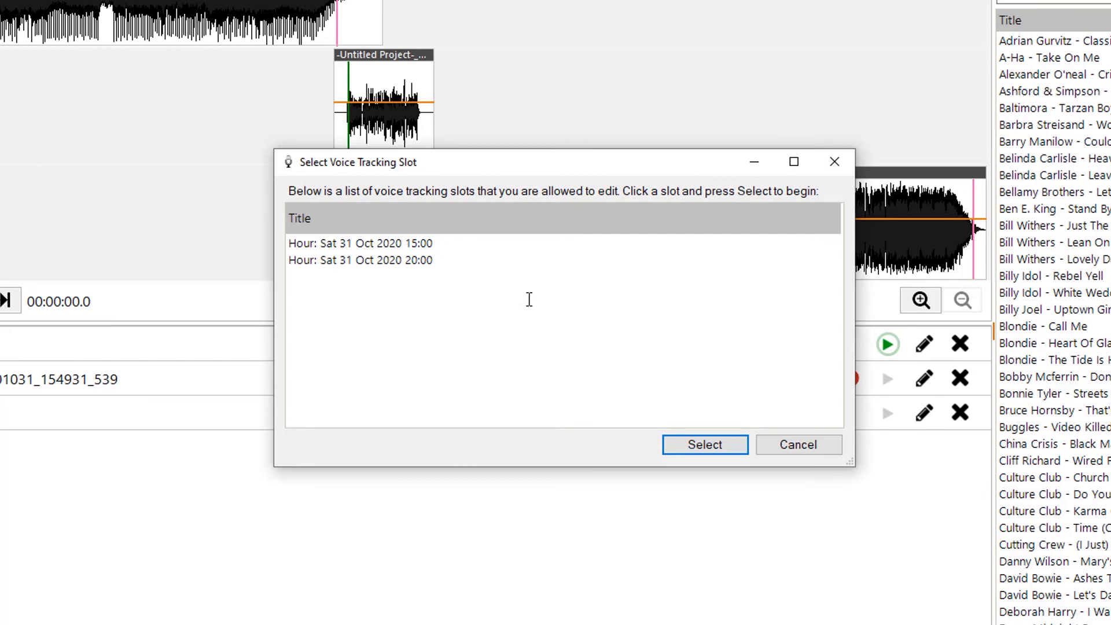
- Select the Sat 31 Oct 2020 20:00 hour slot and open it for voice tracking
click(422, 250)
click(447, 264)
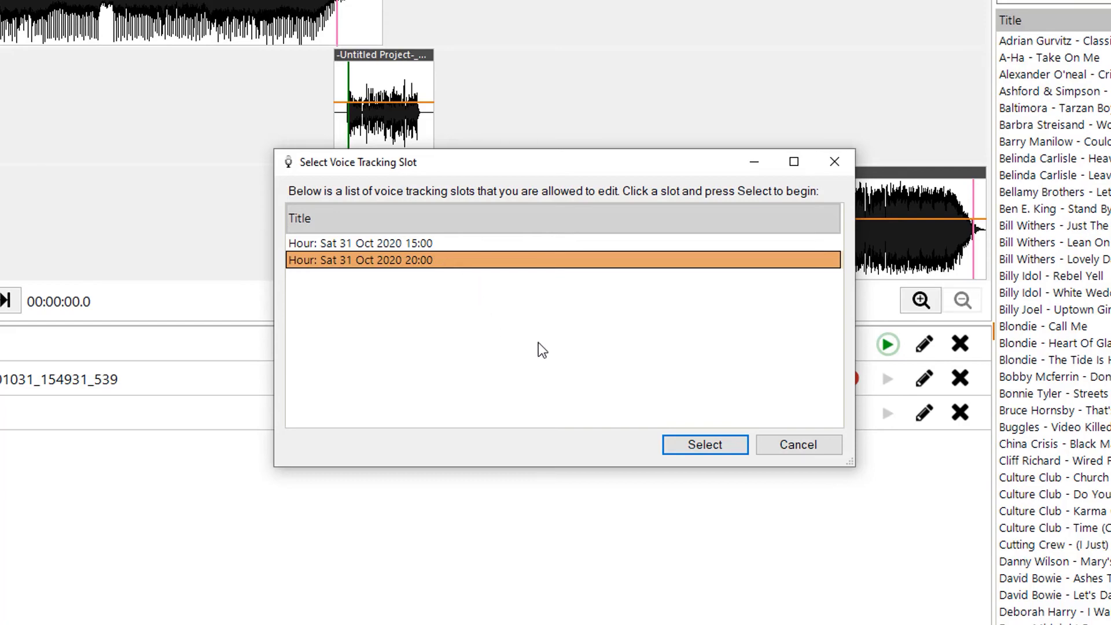
click(723, 451)
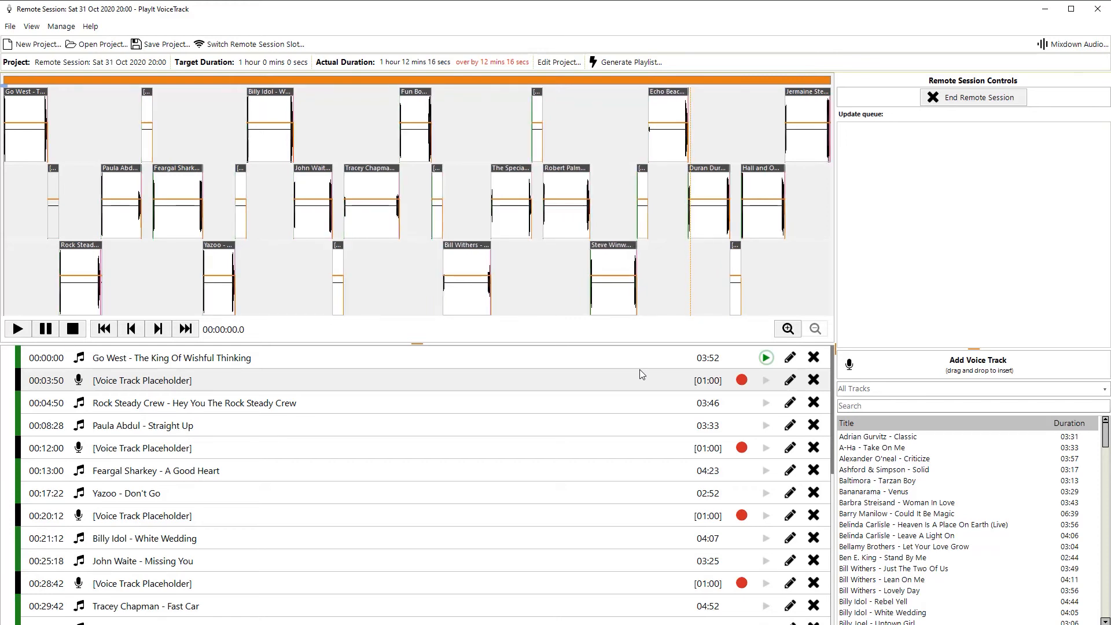
- Record a voice track in the Go West–Rock Steady Crew placeholder over cart 1's bed, riding then fading its volume
click(741, 380)
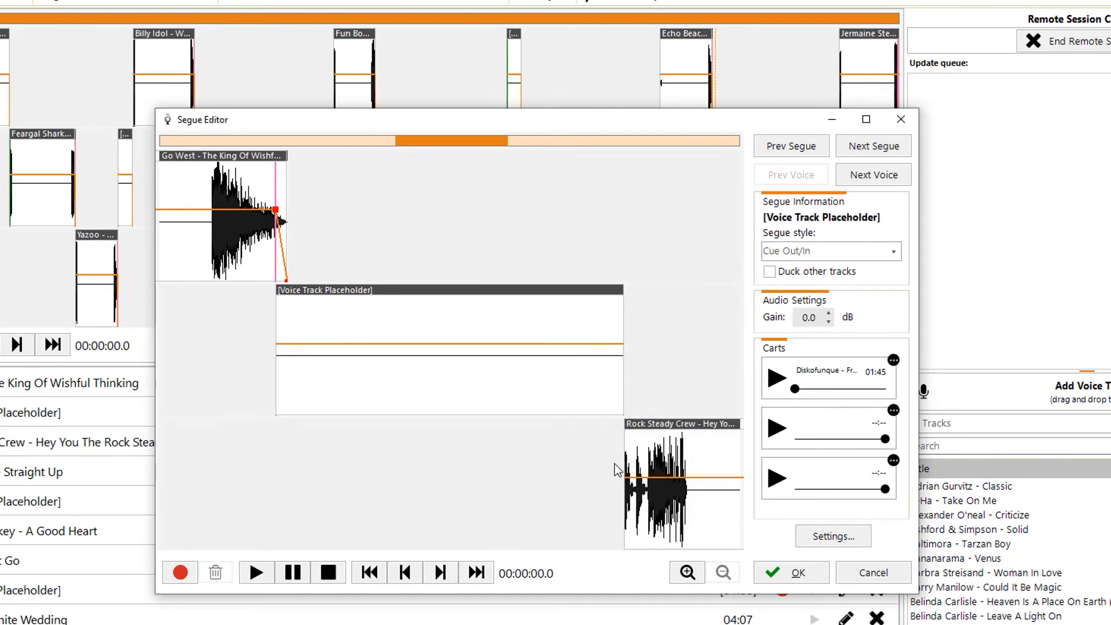
drag(800, 391, 874, 389)
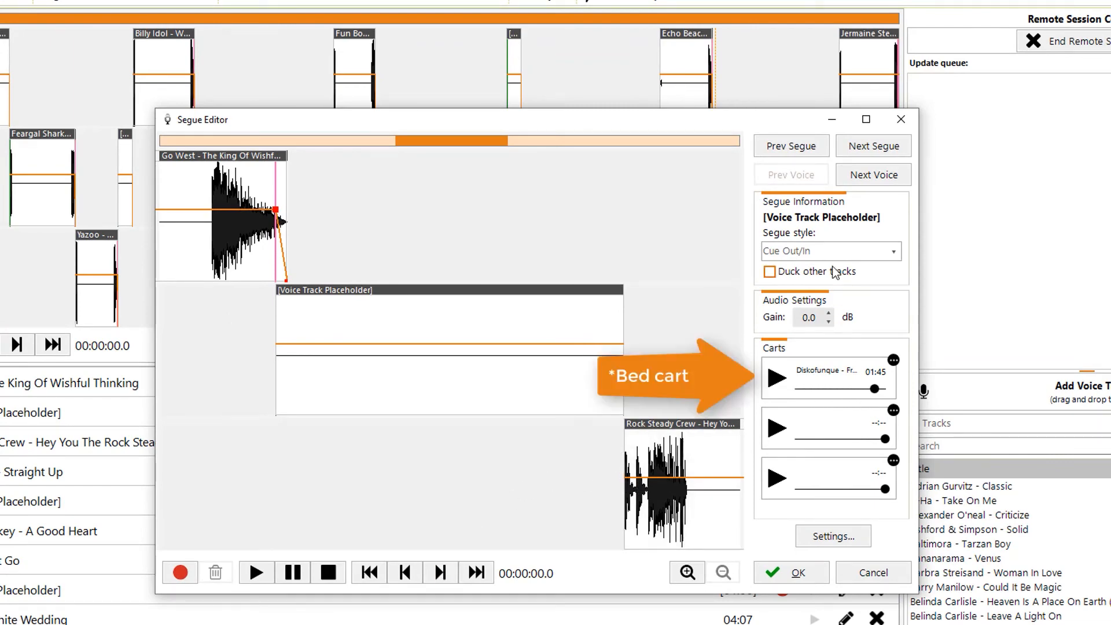
click(191, 582)
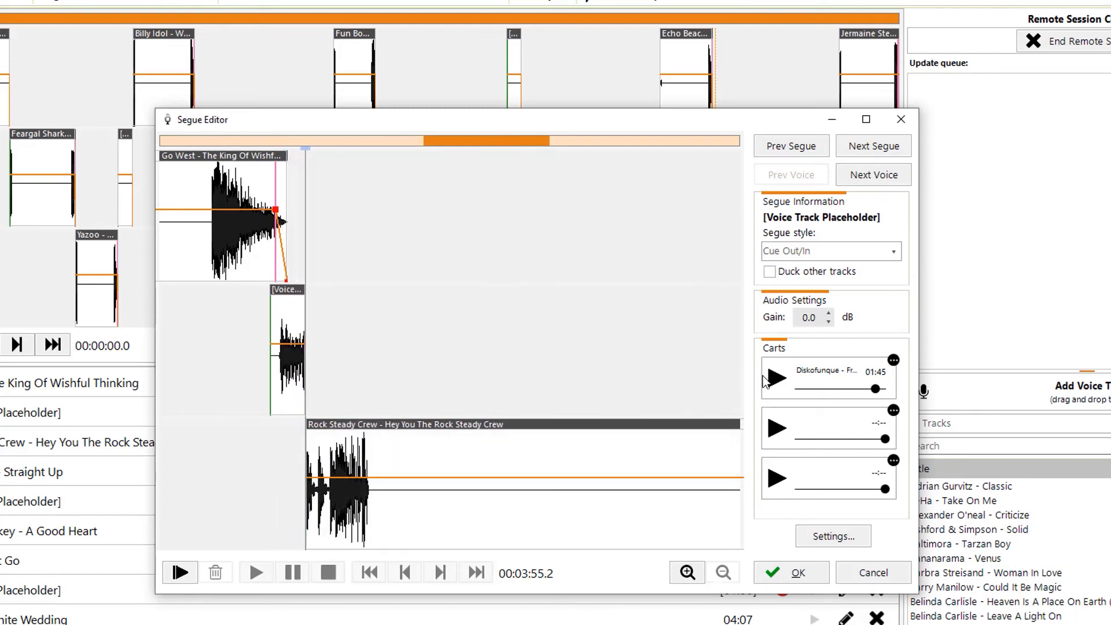
click(787, 384)
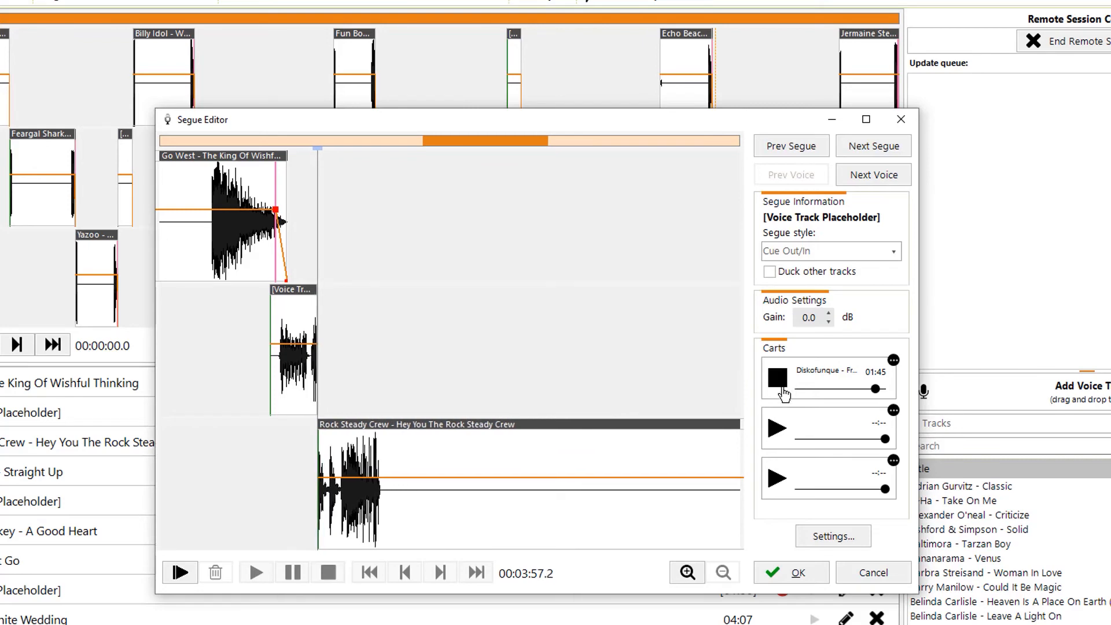
drag(879, 395, 863, 392)
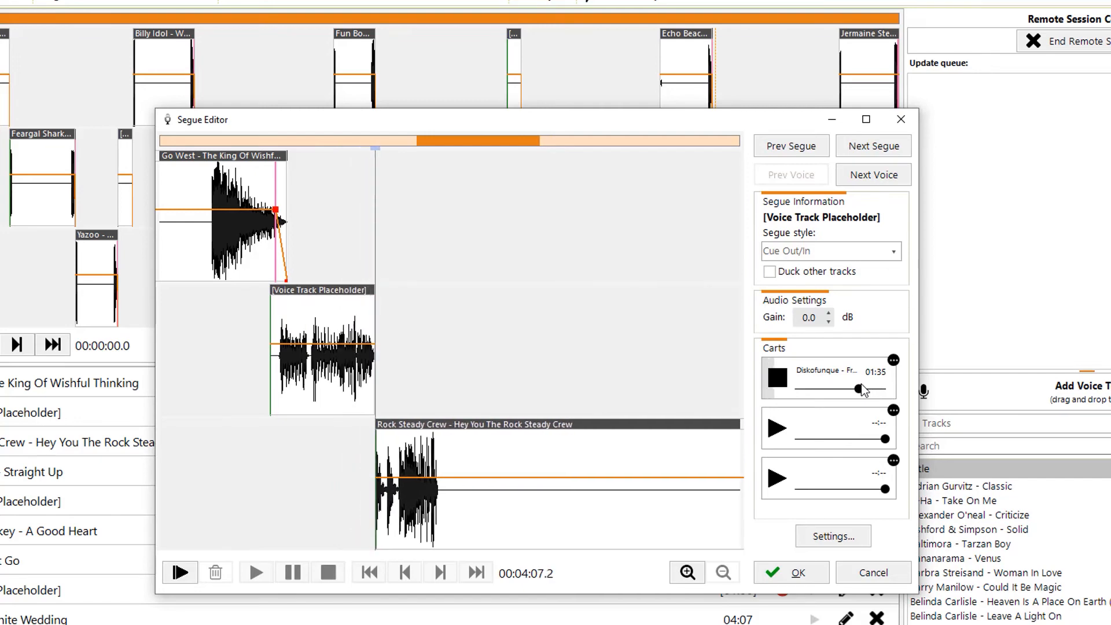
mouse_move(869, 392)
mouse_down()
mouse_move(884, 395)
mouse_move(866, 398)
mouse_up()
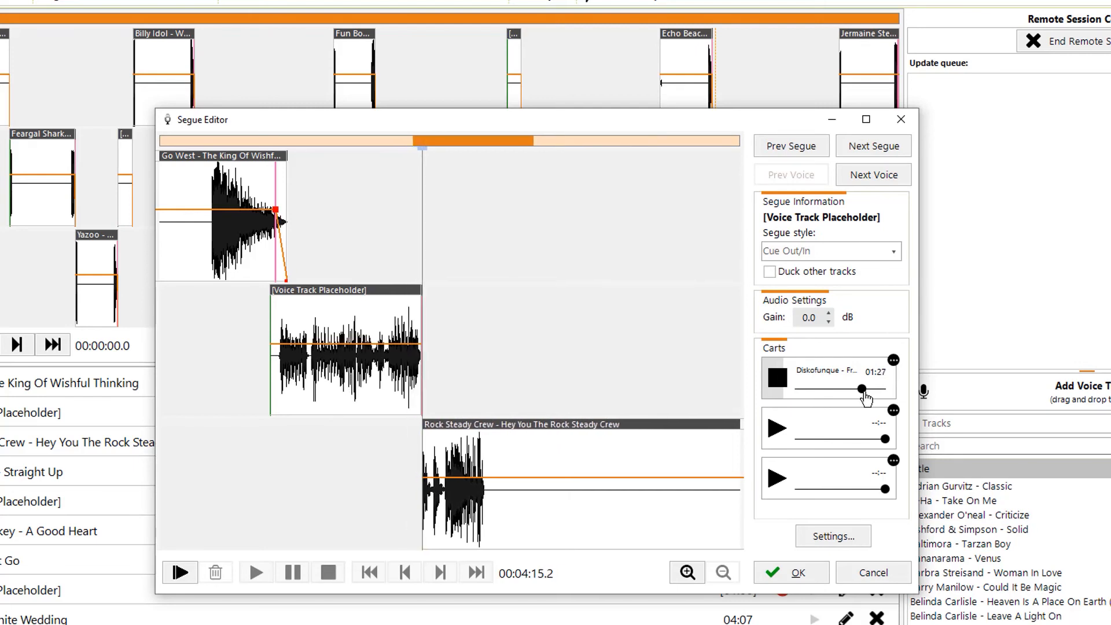
drag(866, 398, 757, 393)
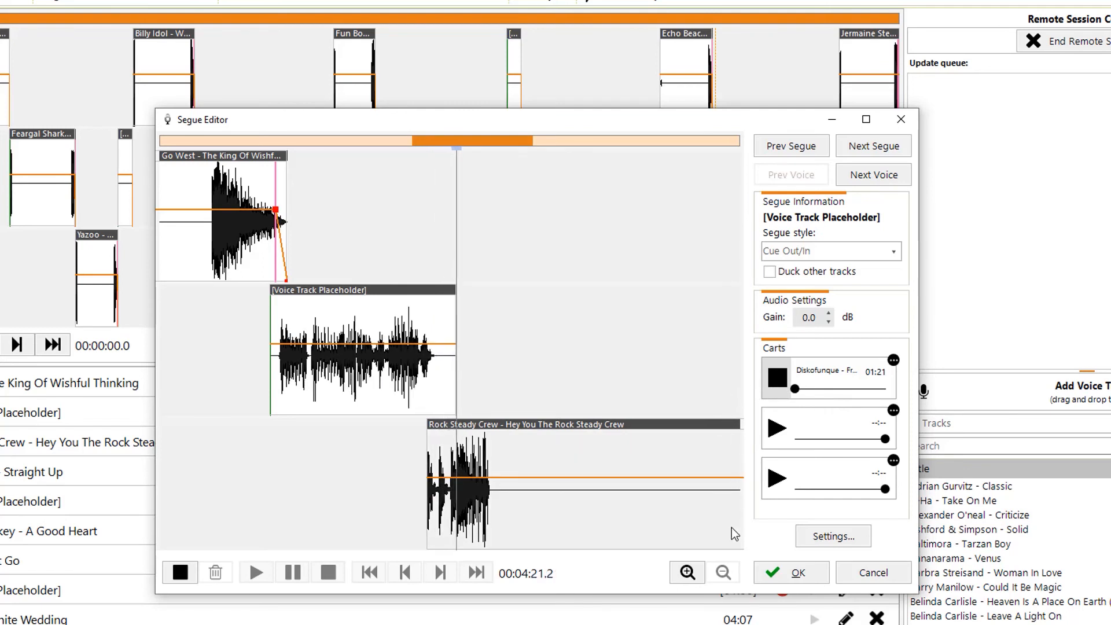
click(180, 573)
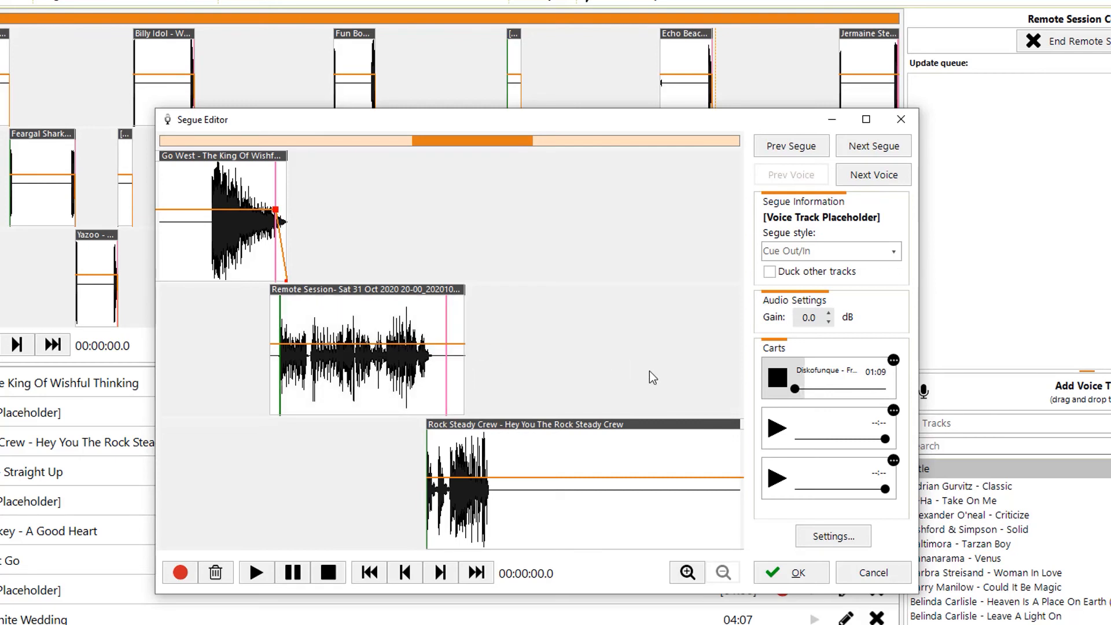
- Stop cart 1 at full volume, extend Go West's end, and delete its fade-out point
click(787, 382)
drag(793, 388, 869, 405)
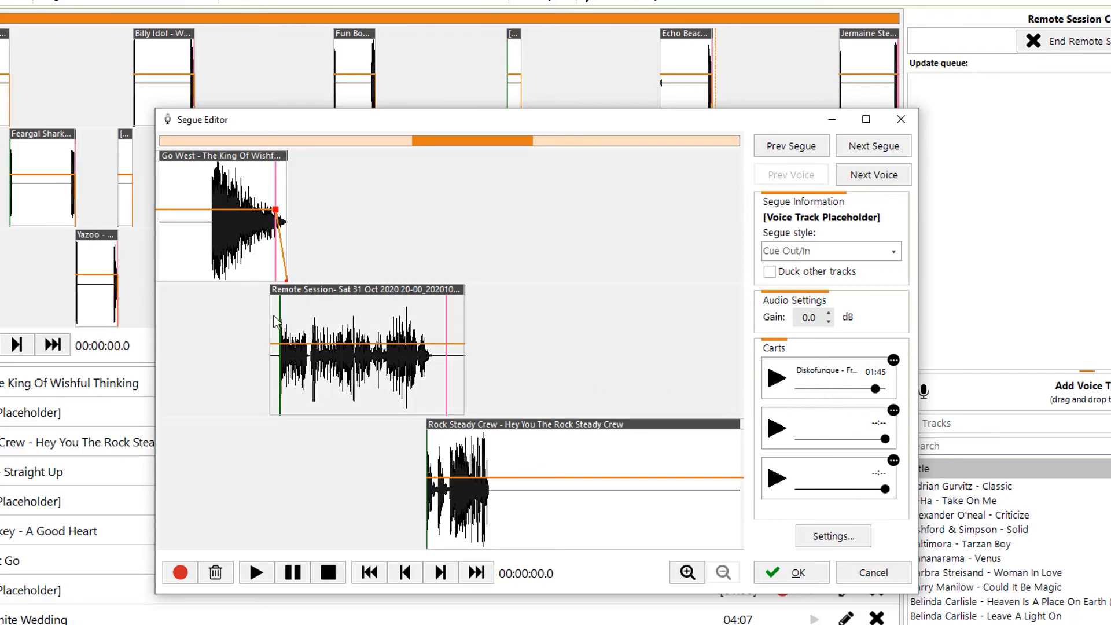
scroll(262, 264, up, 3)
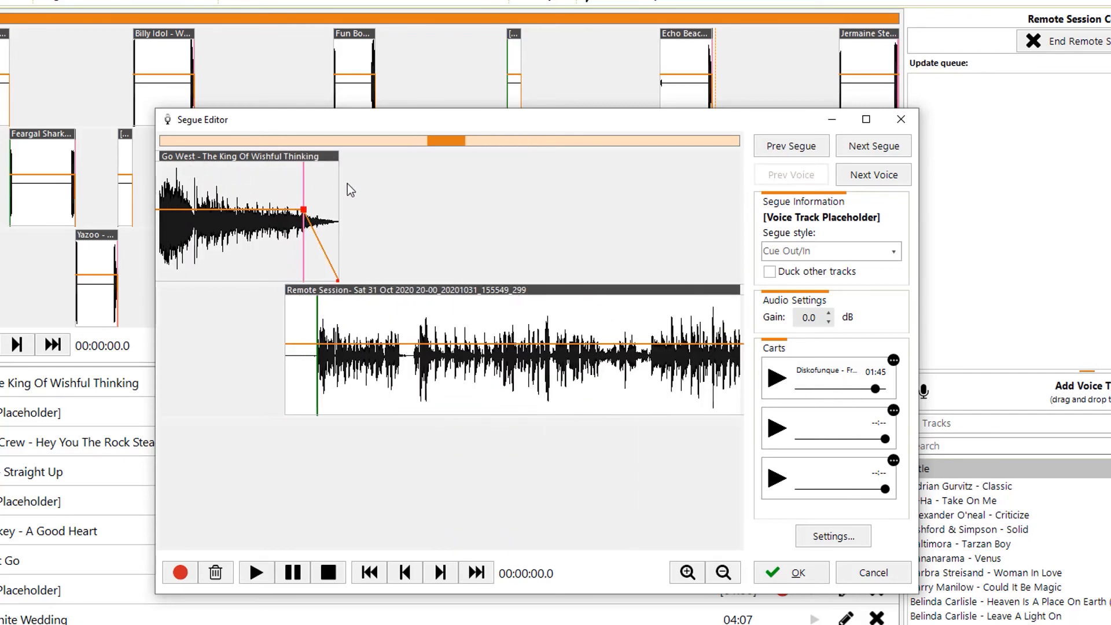
drag(340, 183, 453, 188)
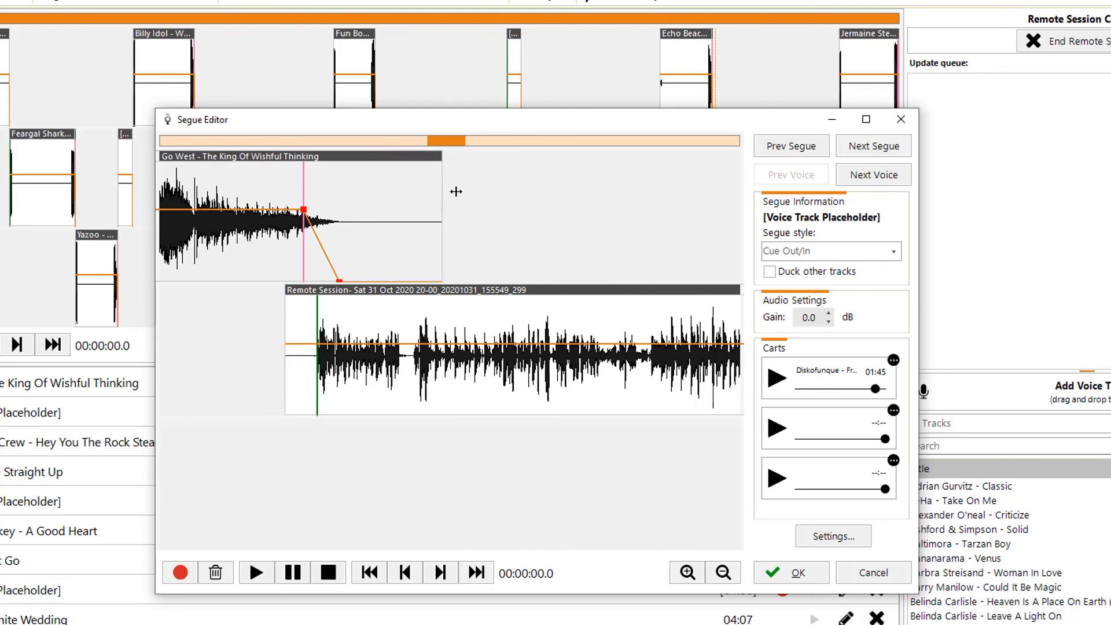
double_click(339, 281)
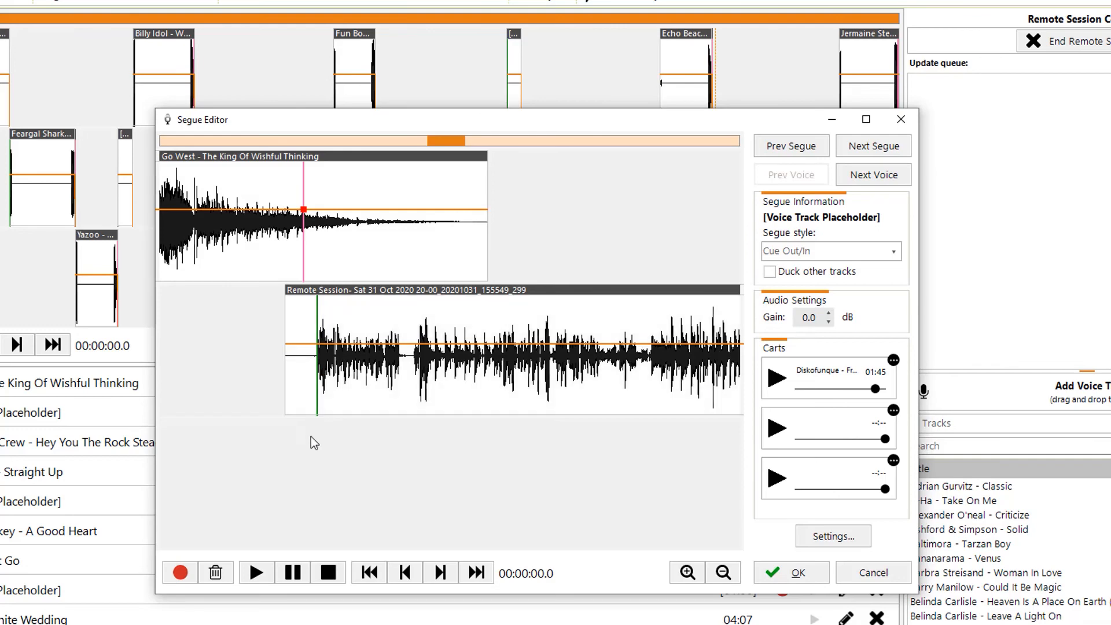
- Preview the segue from just before the voice track, then accept it
click(295, 433)
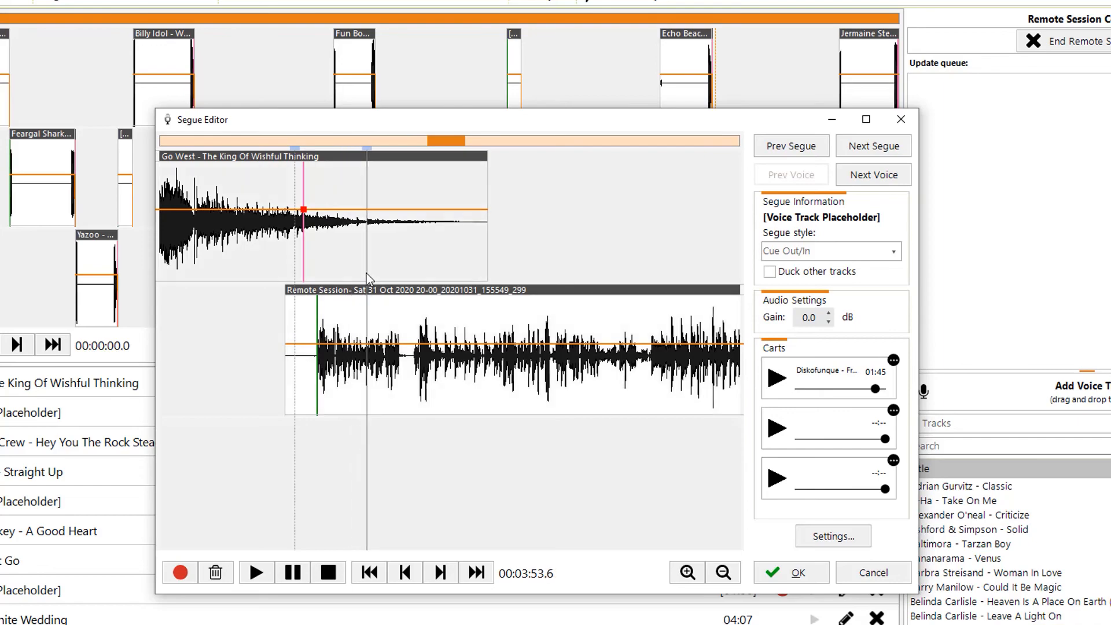
key(space)
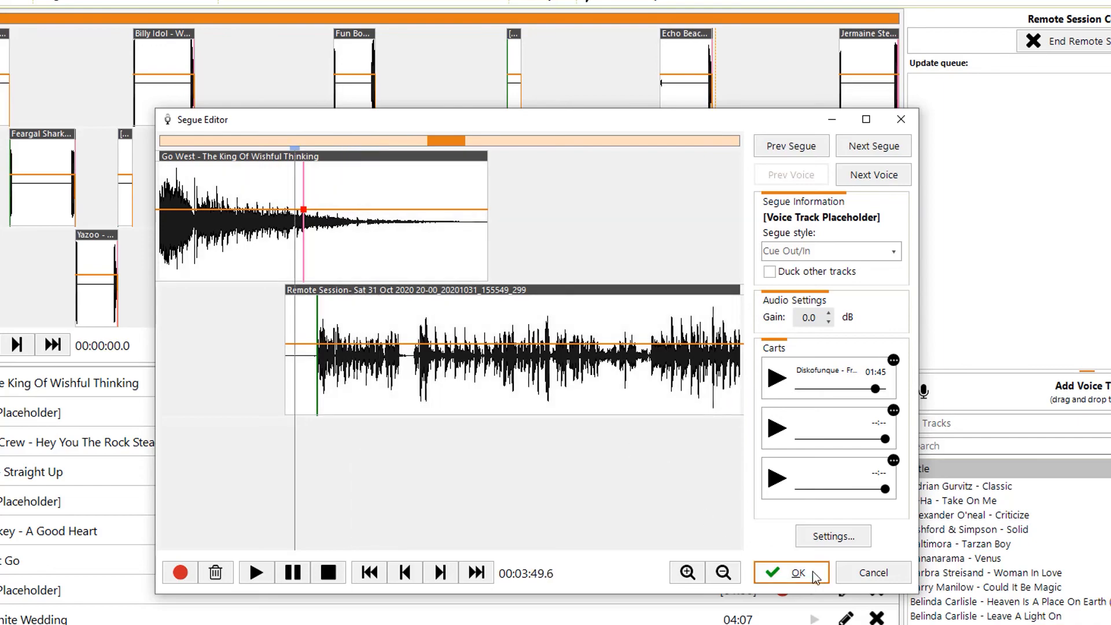
click(817, 574)
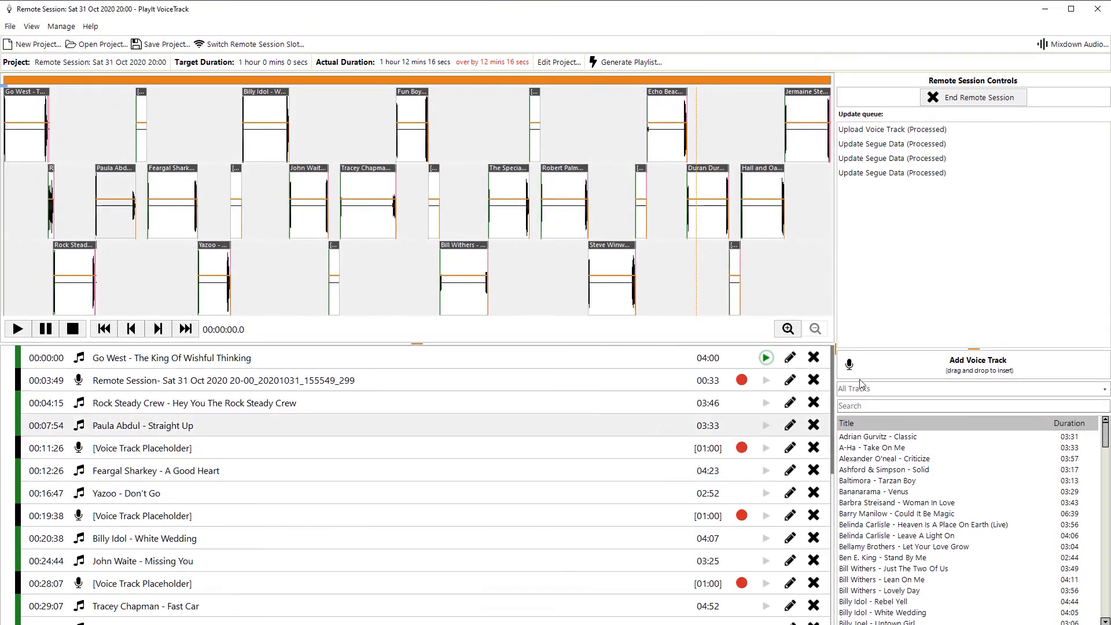